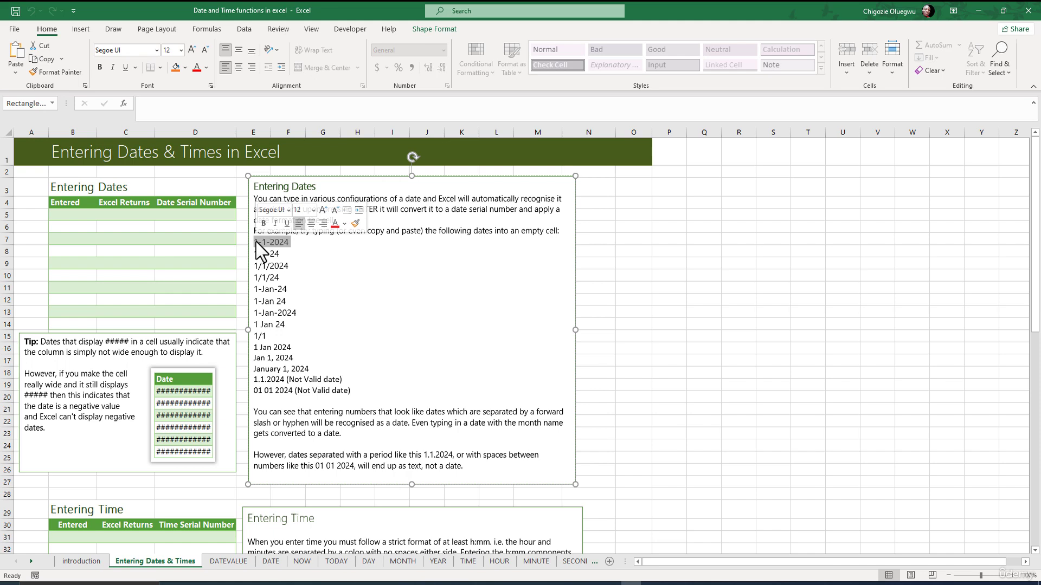
Enter 1-1-2024 in cell B5 of the Entering Dates table and check the cell's number format
{"action": "left_click", "coordinate": [76, 213]}
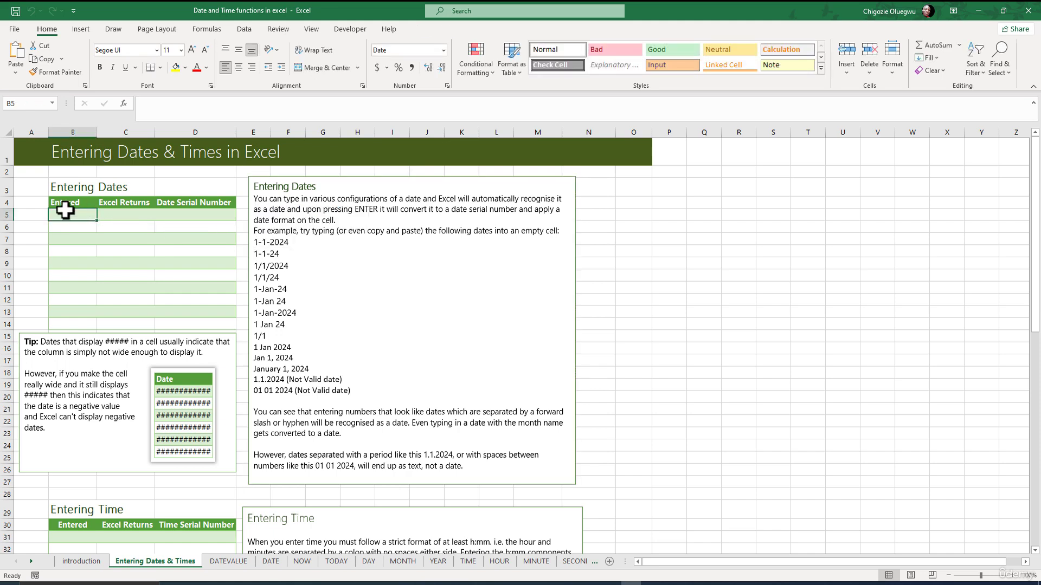
{"action": "type", "text": "1-1-"}
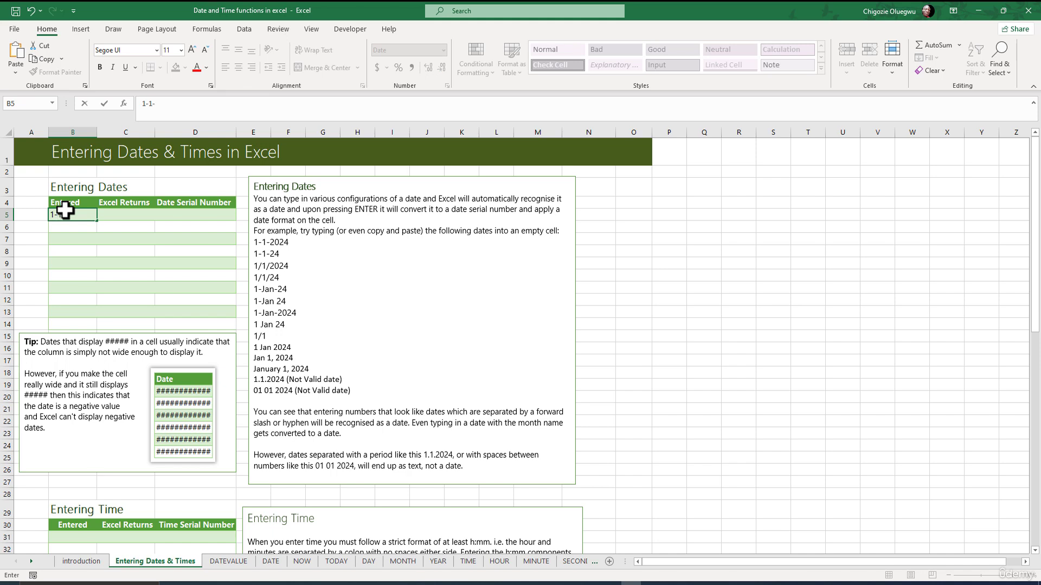
{"action": "type", "text": "2024"}
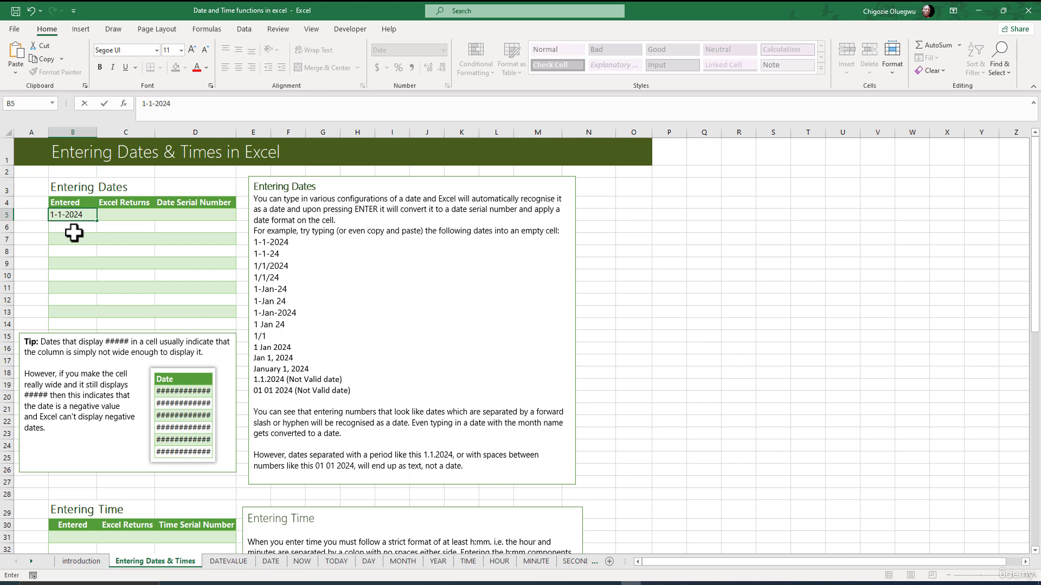
{"action": "left_click", "coordinate": [73, 232]}
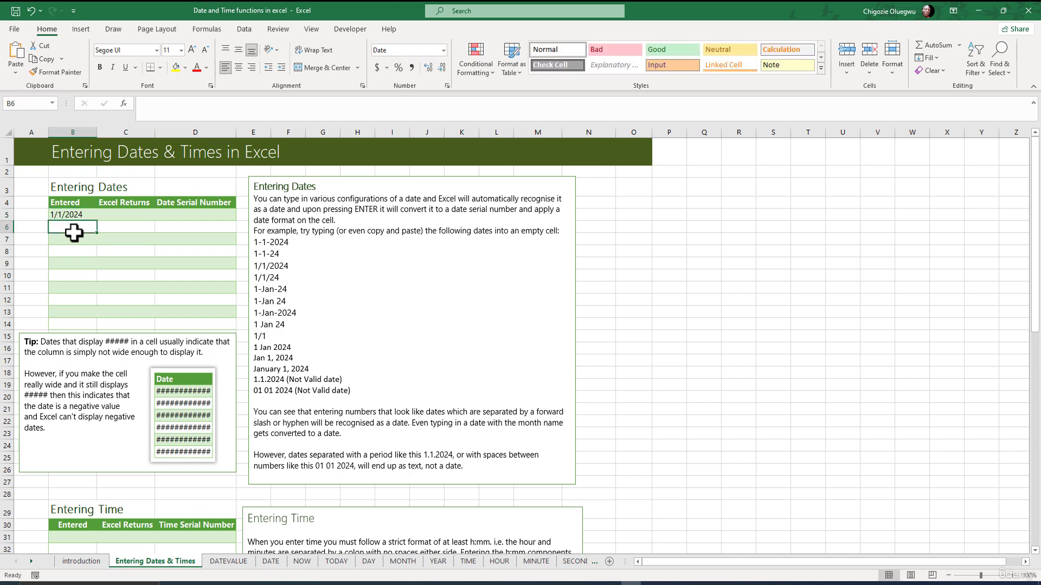
{"action": "left_click", "coordinate": [66, 216]}
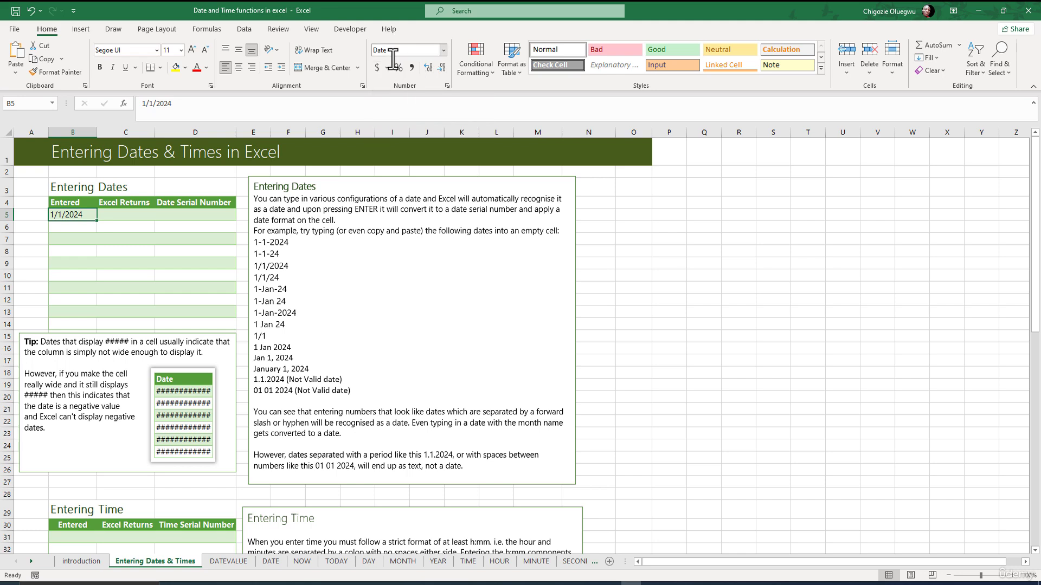
{"action": "key", "text": "Right"}
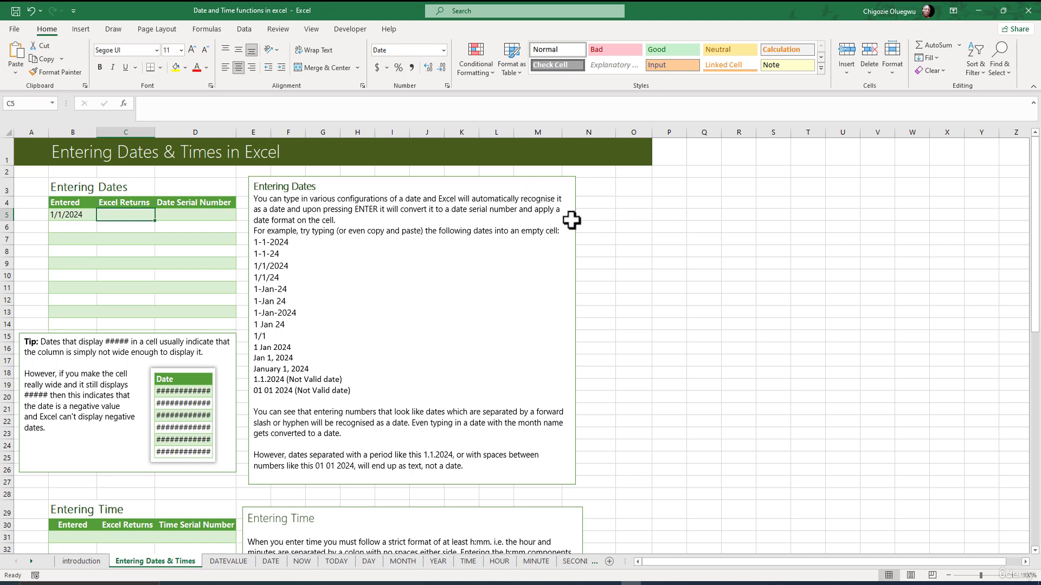
{"action": "left_click", "coordinate": [633, 277]}
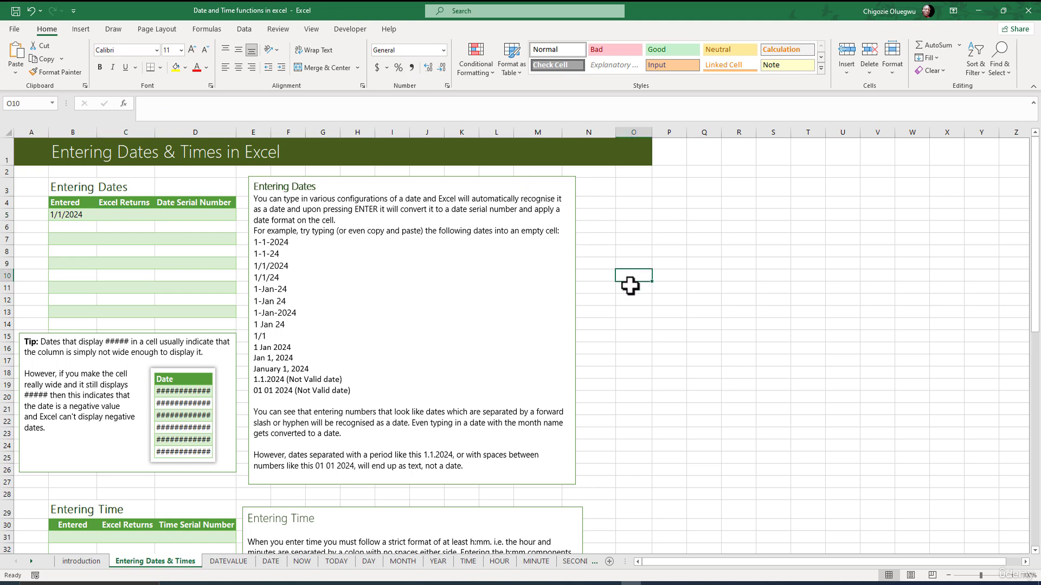
{"action": "type", "text": "1"}
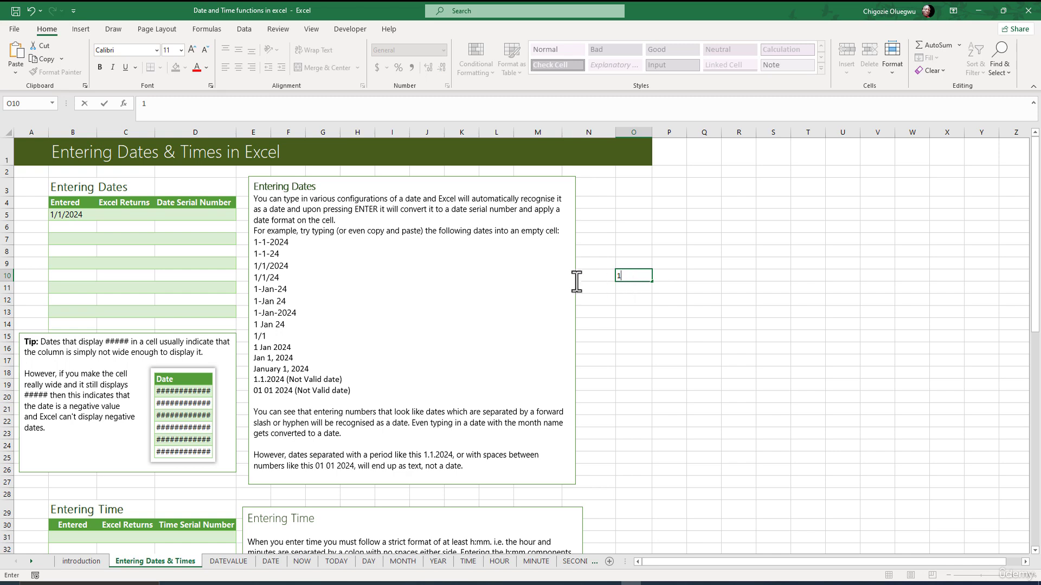
{"action": "left_click", "coordinate": [282, 253]}
{"action": "left_click_drag", "start_coordinate": [282, 253], "coordinate": [252, 250]}
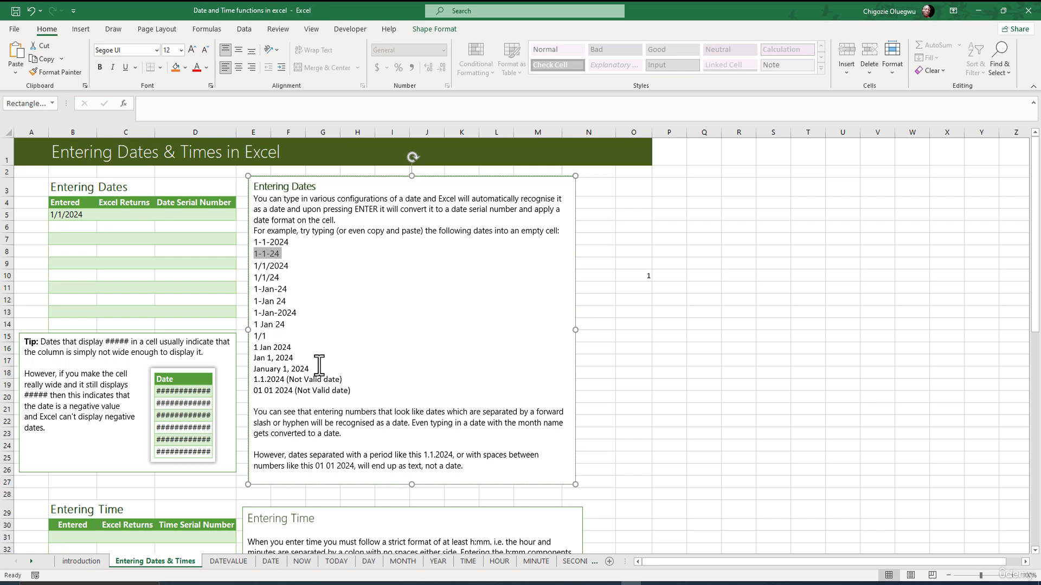
{"action": "left_click_drag", "start_coordinate": [310, 369], "coordinate": [256, 253]}
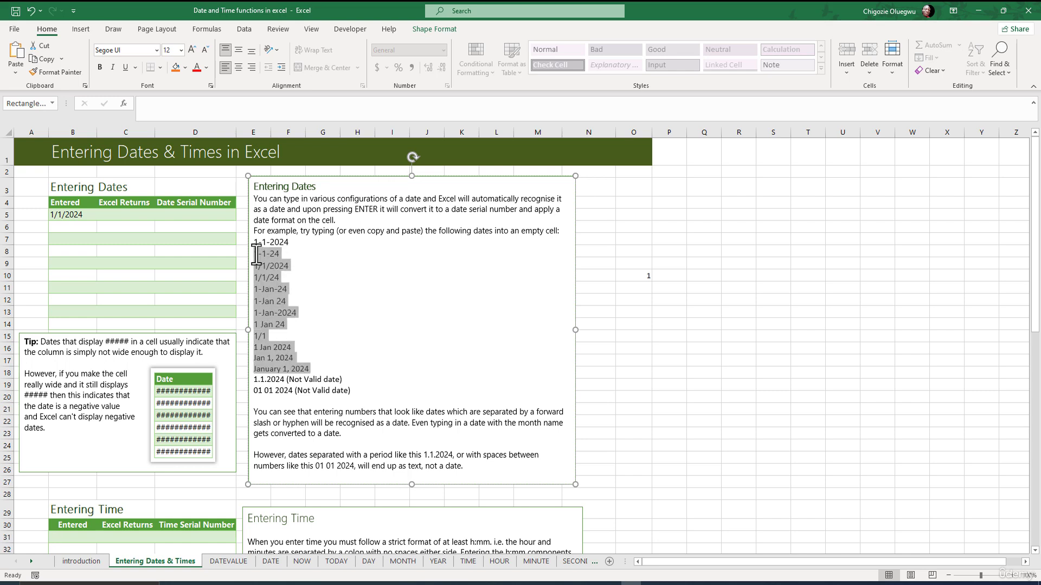
{"action": "left_click", "coordinate": [278, 319]}
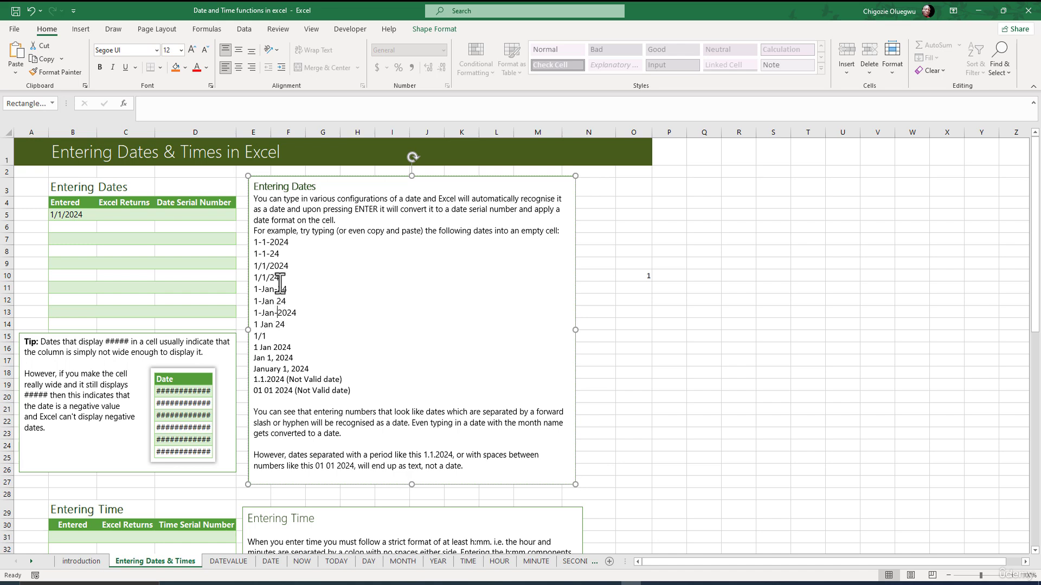
Enter the date 1-1-24 in cell O10 and check how its underlying value is stored
{"action": "left_click", "coordinate": [643, 277]}
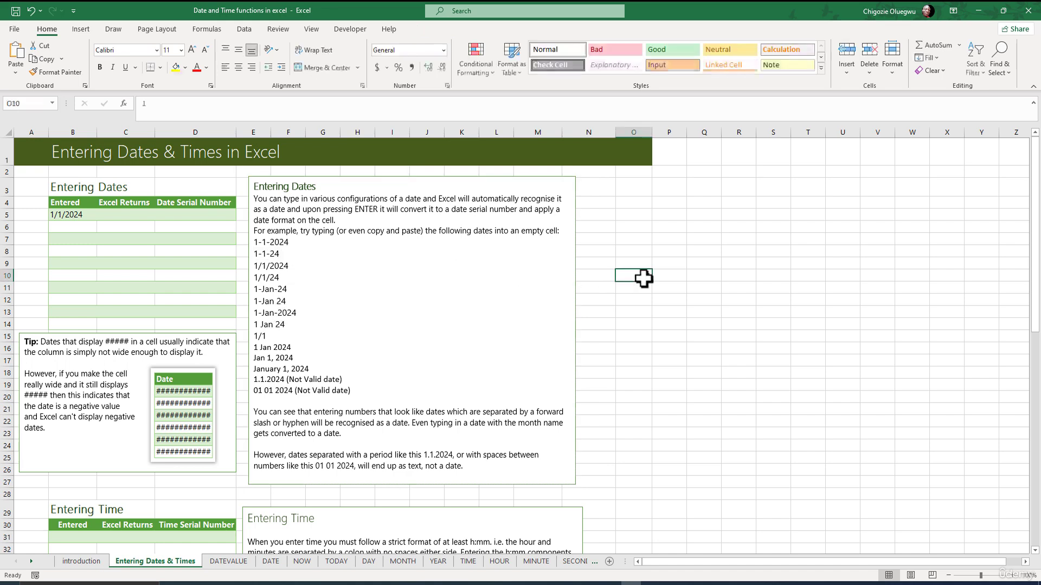
{"action": "type", "text": "1"}
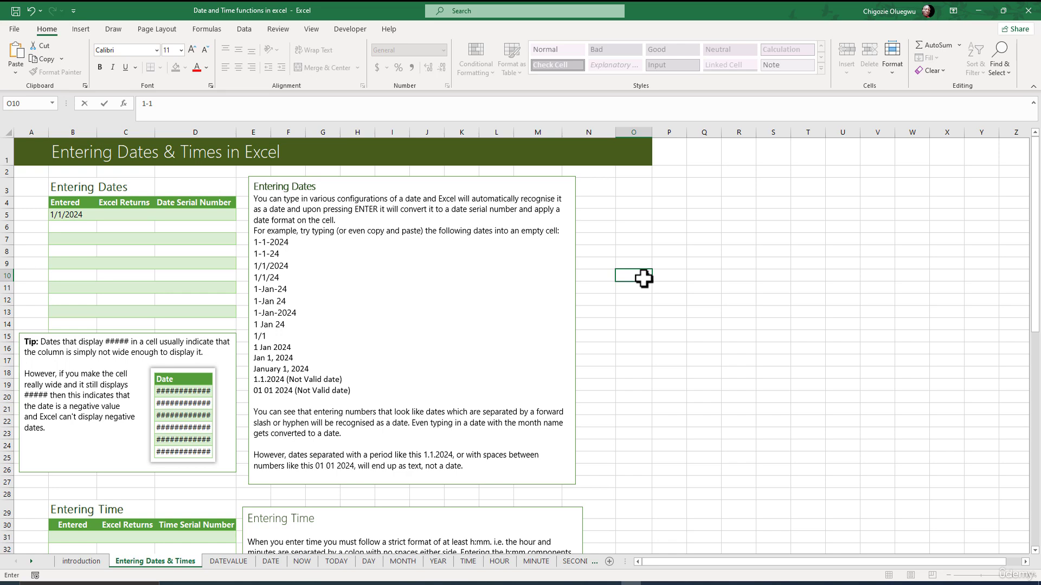
{"action": "type", "text": "-1-24"}
{"action": "key", "text": "Return"}
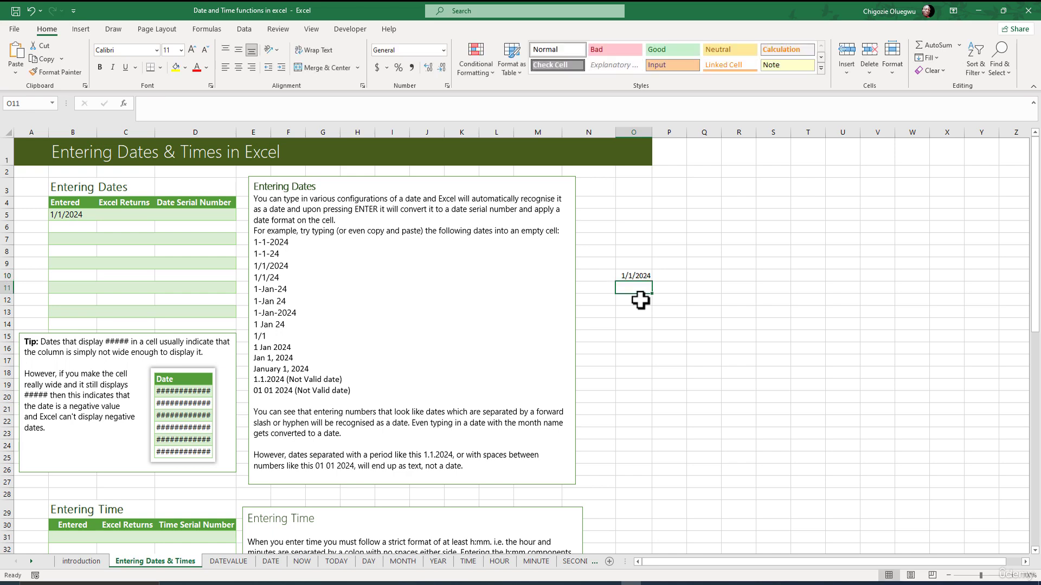
{"action": "left_click", "coordinate": [634, 276]}
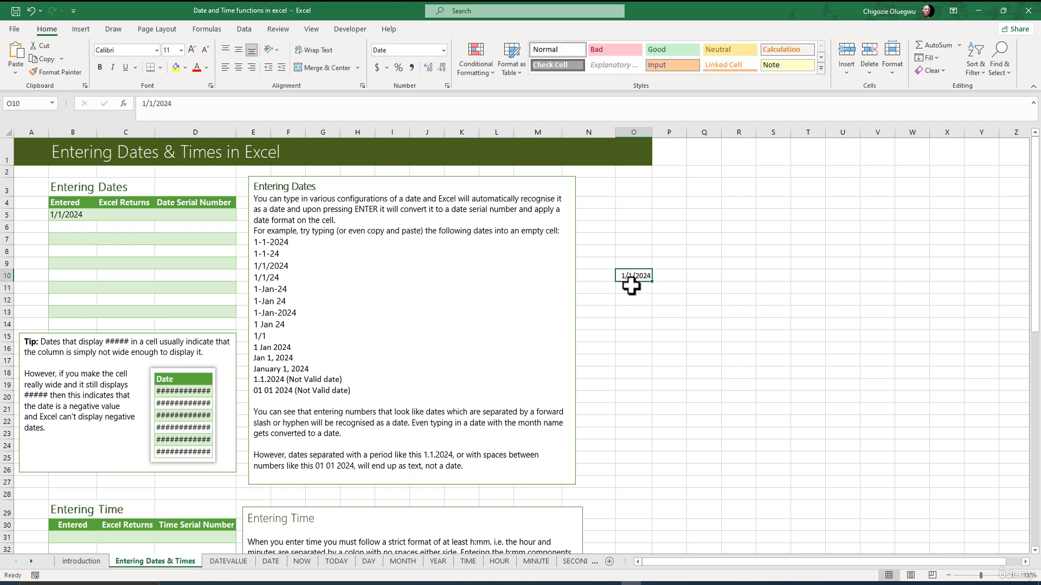
{"action": "left_click", "coordinate": [180, 103]}
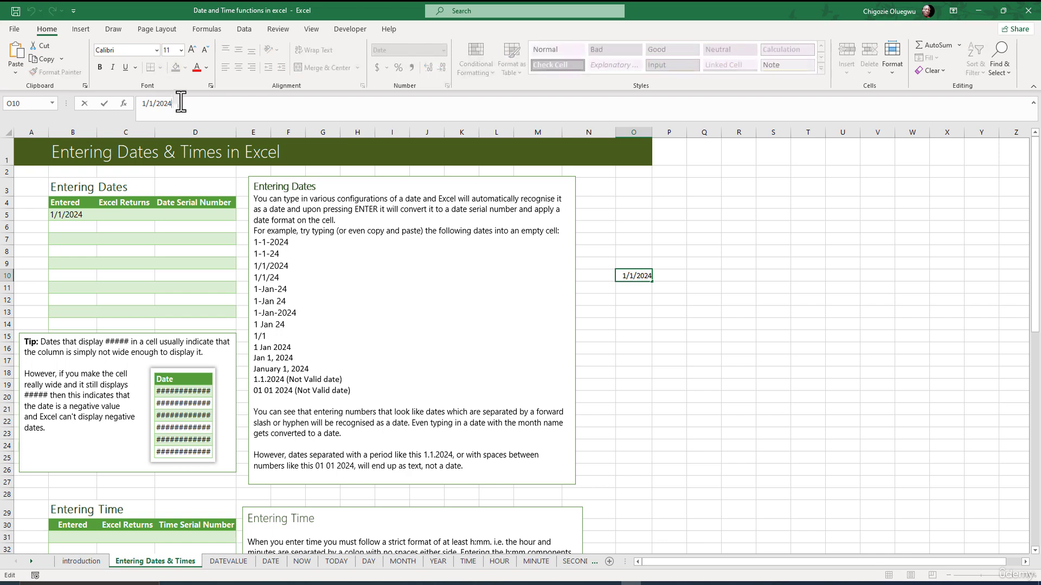
{"action": "left_click_drag", "start_coordinate": [181, 103], "coordinate": [138, 103]}
{"action": "mouse_move", "coordinate": [255, 255]}
{"action": "left_mouse_down"}
{"action": "mouse_move", "coordinate": [289, 324]}
{"action": "mouse_move", "coordinate": [259, 273]}
{"action": "mouse_move", "coordinate": [260, 250]}
{"action": "left_mouse_up"}
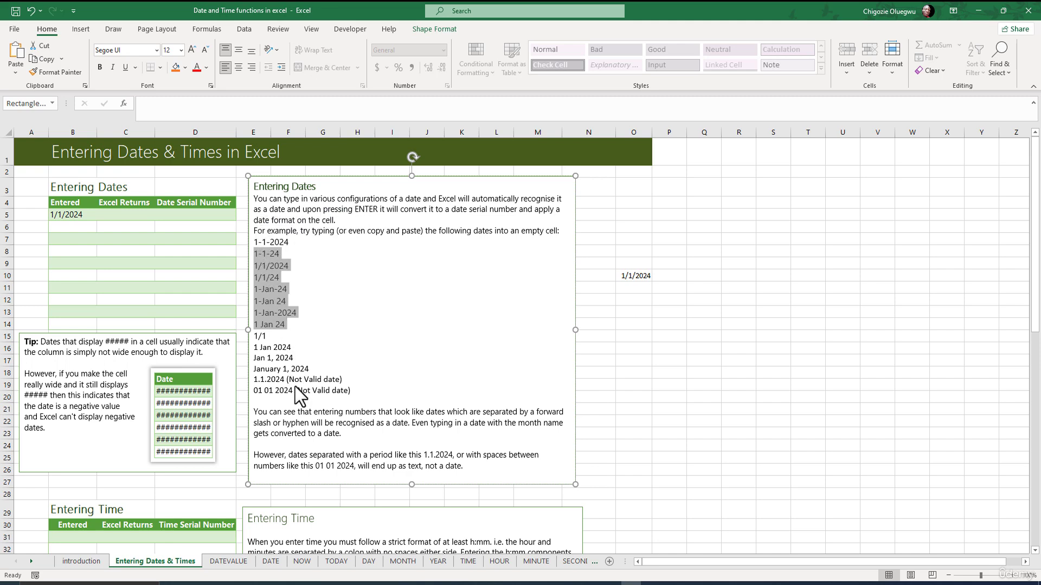
Enter the date 1 Jan 2024 in cell O12 and inspect its underlying value
{"action": "left_click", "coordinate": [634, 297]}
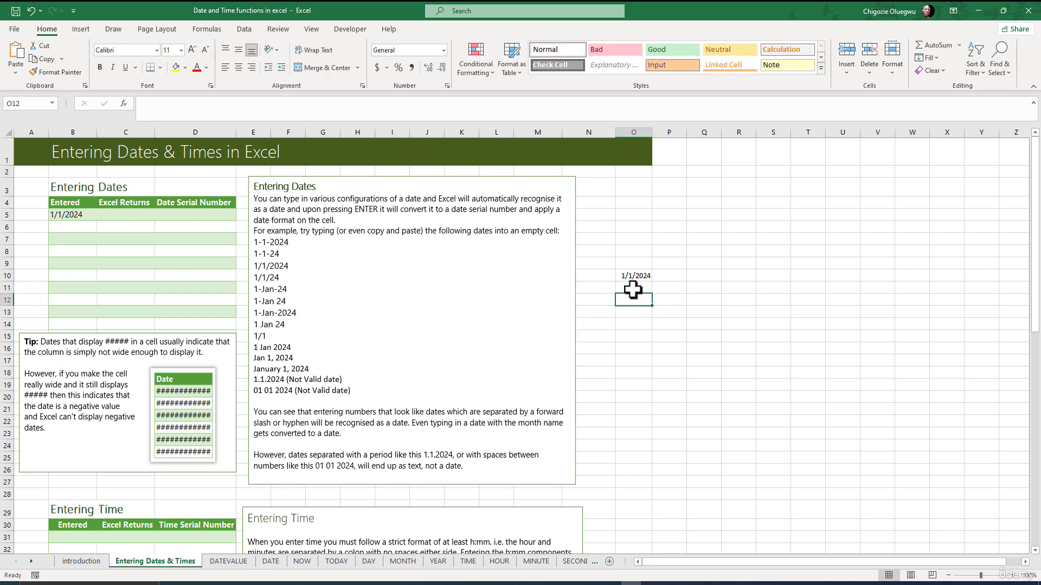
{"action": "type", "text": "1"}
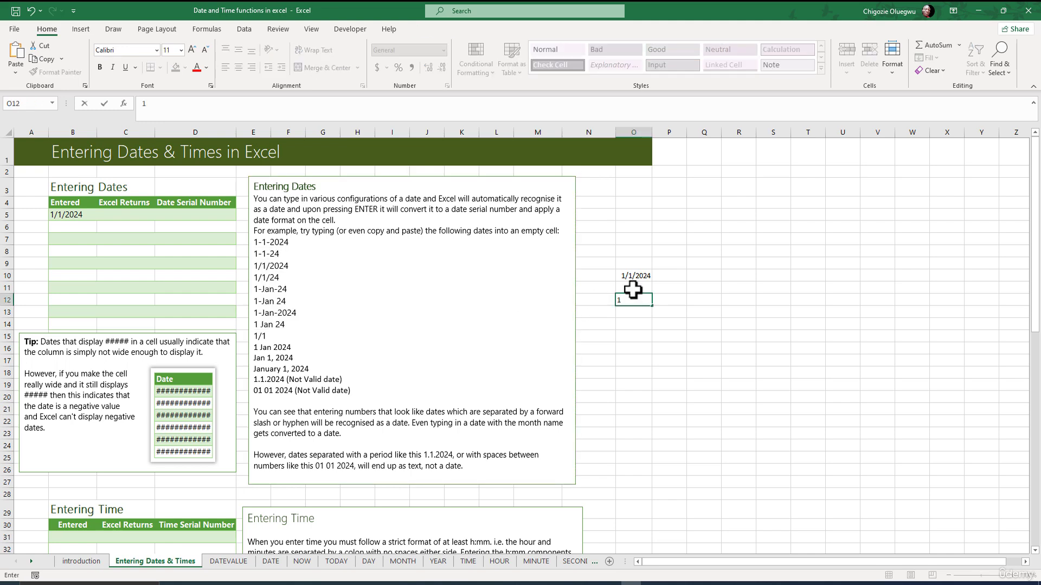
{"action": "type", "text": " jan"}
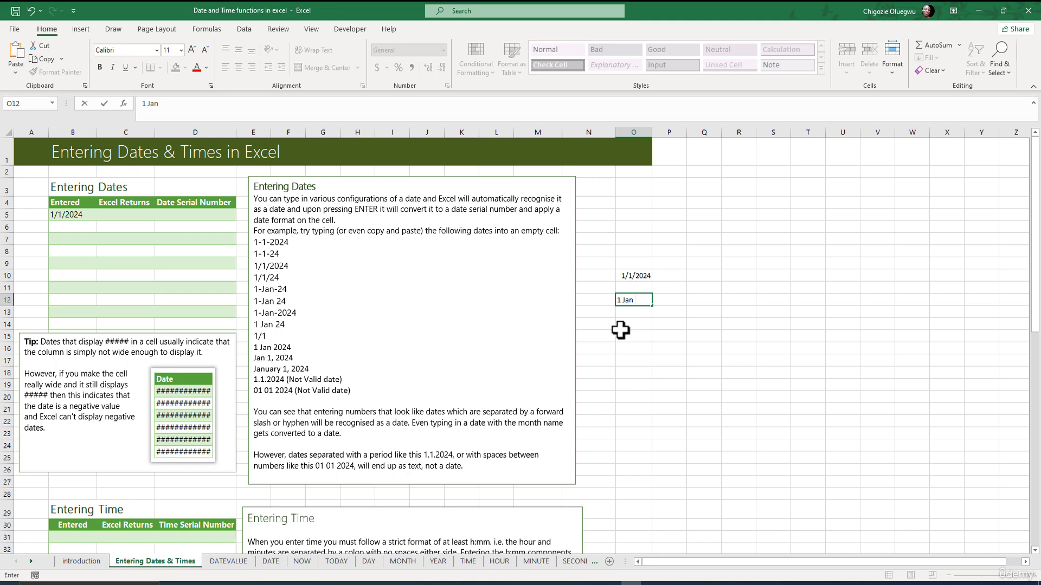
{"action": "type", "text": " 2024"}
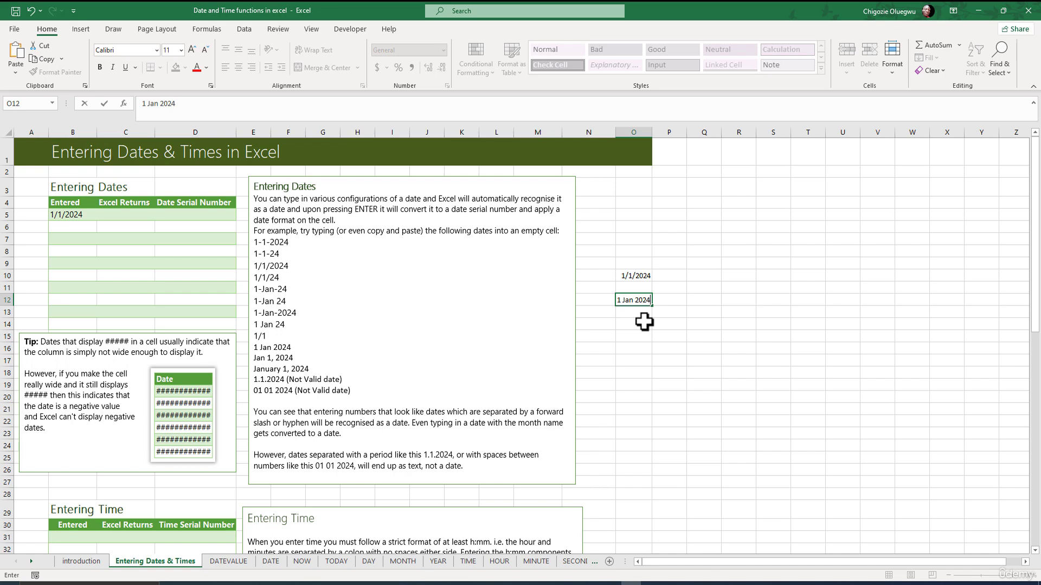
{"action": "key", "text": "Return"}
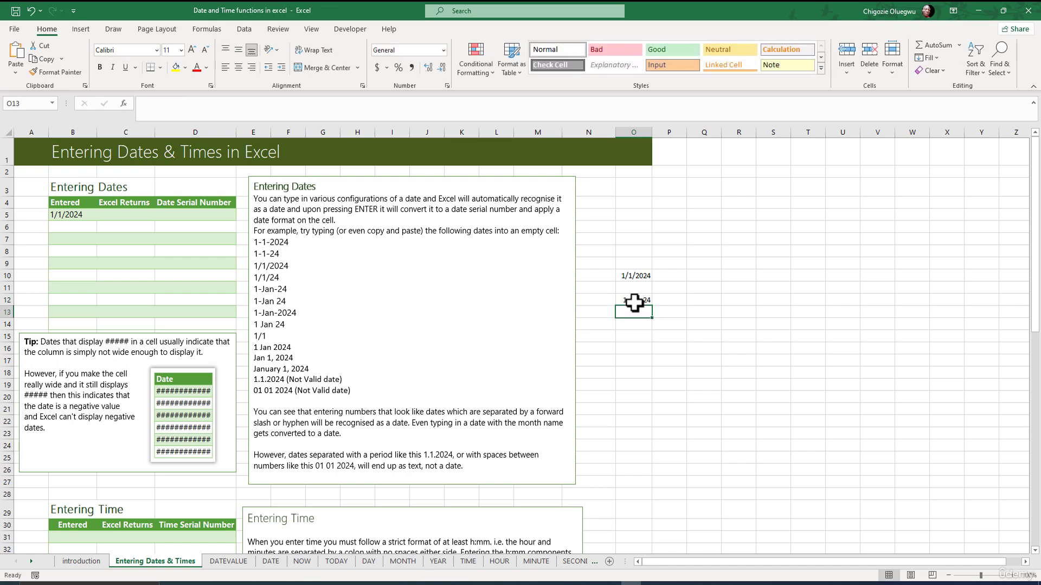
{"action": "left_click", "coordinate": [615, 298]}
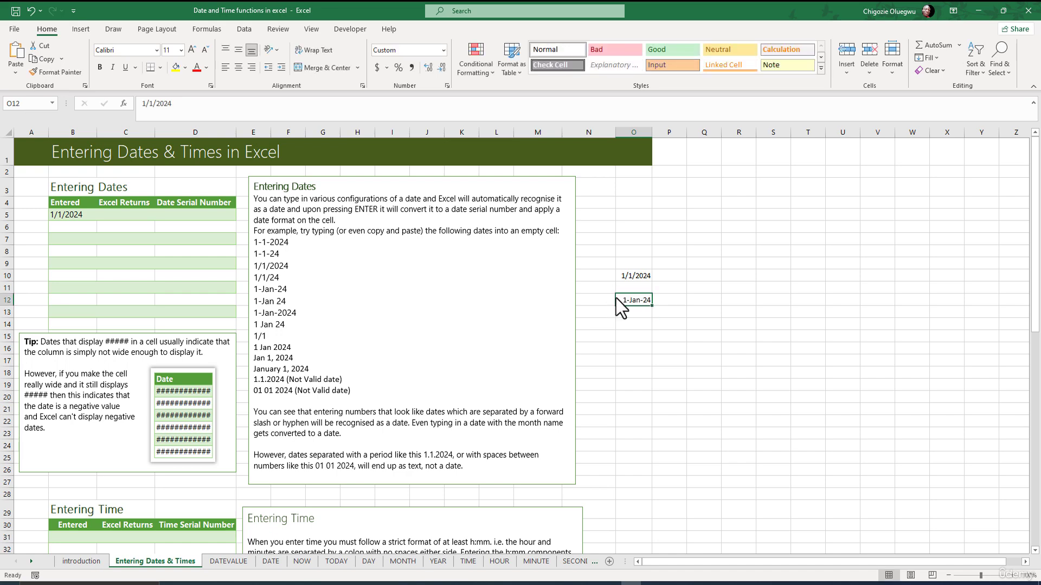
{"action": "left_click_drag", "start_coordinate": [173, 104], "coordinate": [142, 107]}
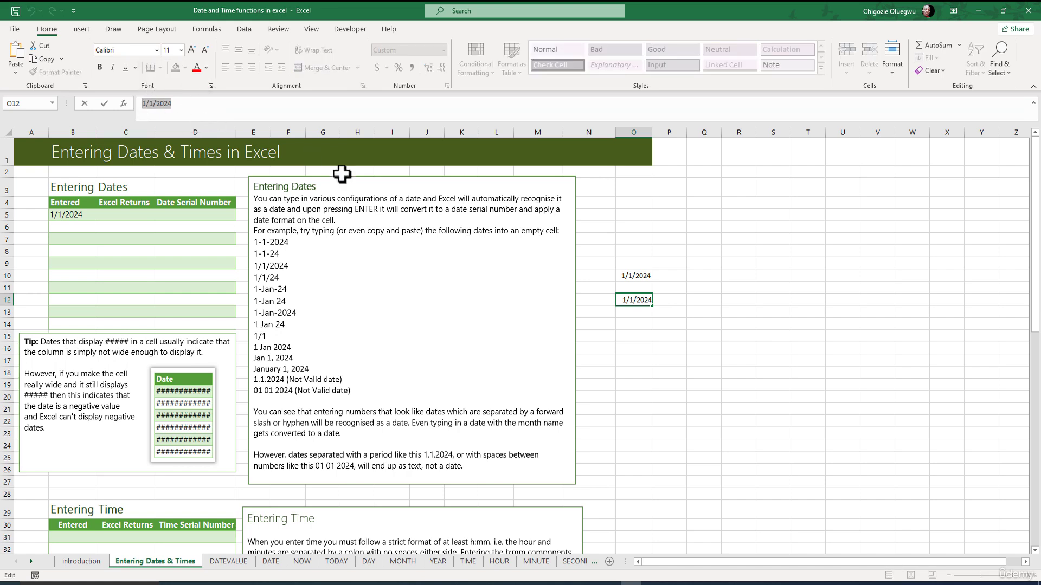
{"action": "left_click", "coordinate": [635, 301]}
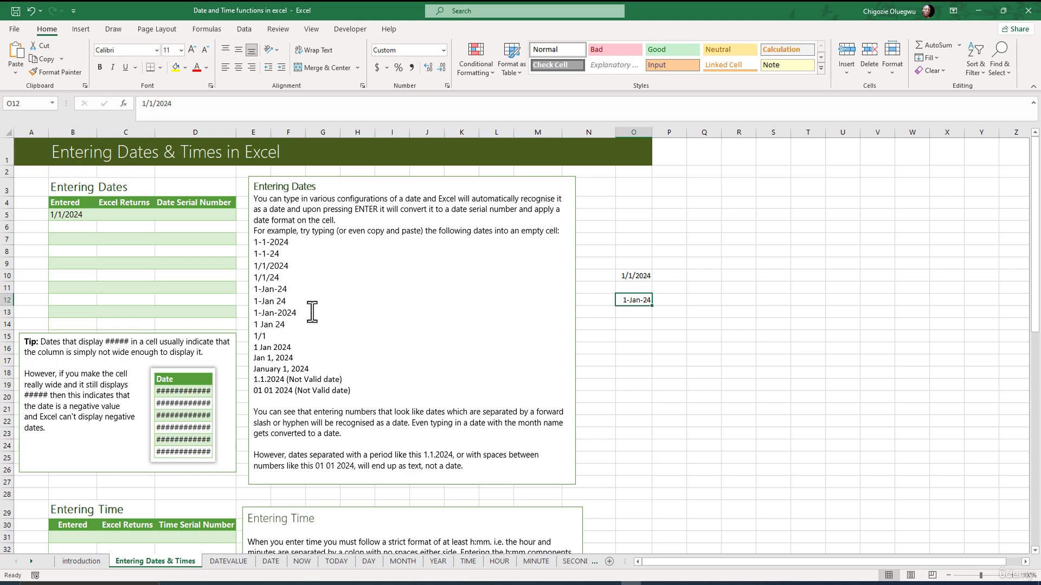
Copy the example January 1, 2024 from the Entering Dates note into cell O14
{"action": "left_click_drag", "start_coordinate": [308, 370], "coordinate": [250, 371]}
{"action": "key", "text": "ctrl+c"}
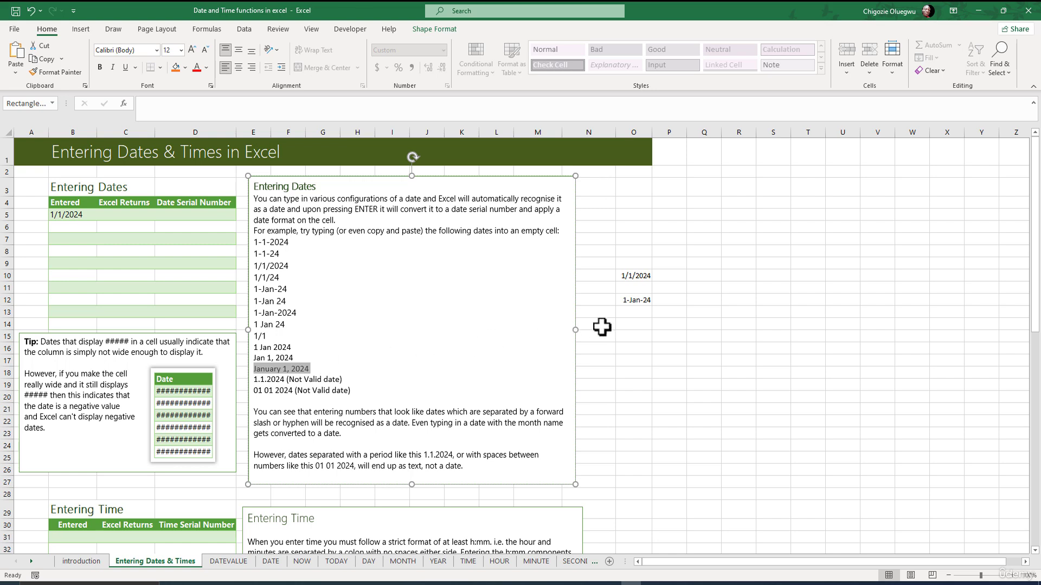
{"action": "left_click", "coordinate": [630, 323]}
{"action": "key", "text": "ctrl+v"}
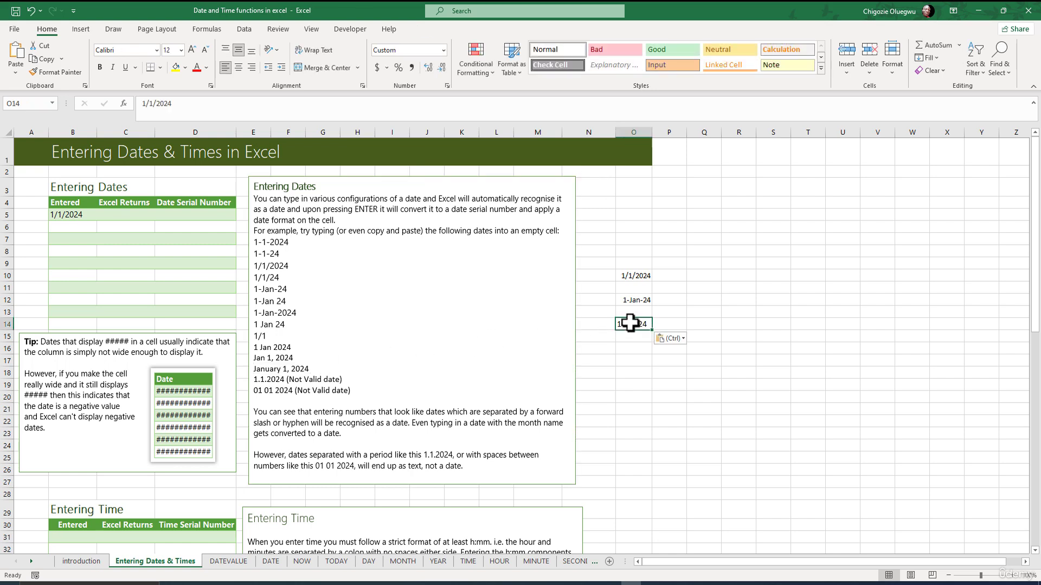
{"action": "left_click", "coordinate": [631, 361]}
{"action": "left_click", "coordinate": [632, 326]}
Enter the date January 1, 2024 in cell O15 and check its stored value
{"action": "left_click", "coordinate": [628, 339]}
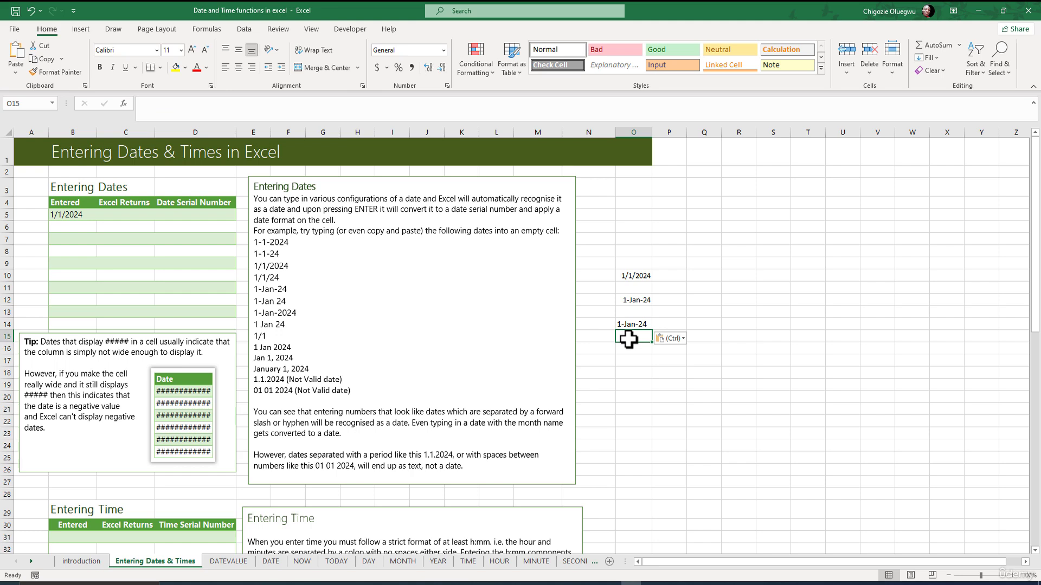
{"action": "type", "text": "Januar"}
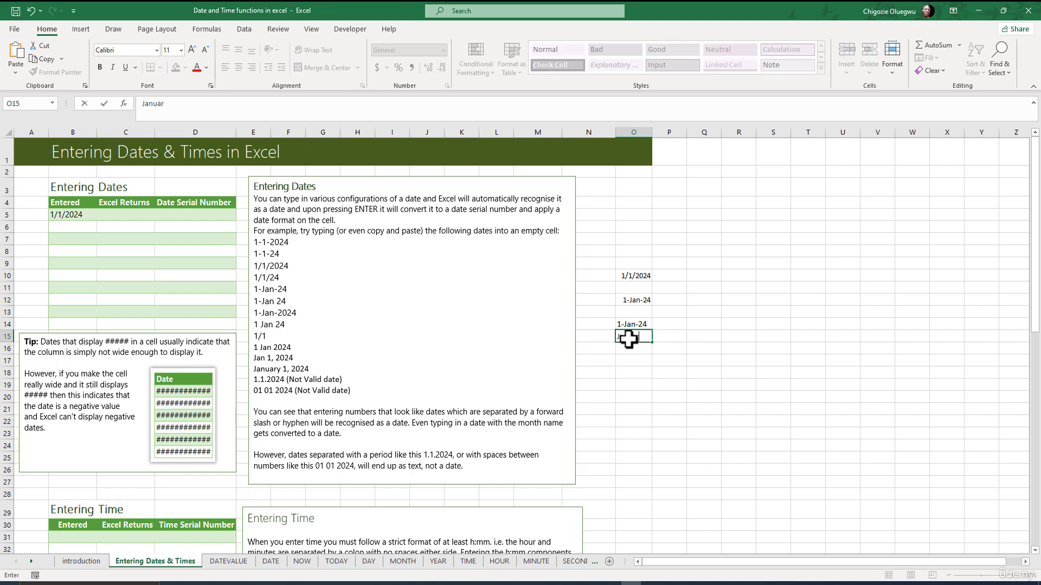
{"action": "type", "text": "y 1, 2024"}
{"action": "key", "text": "Return"}
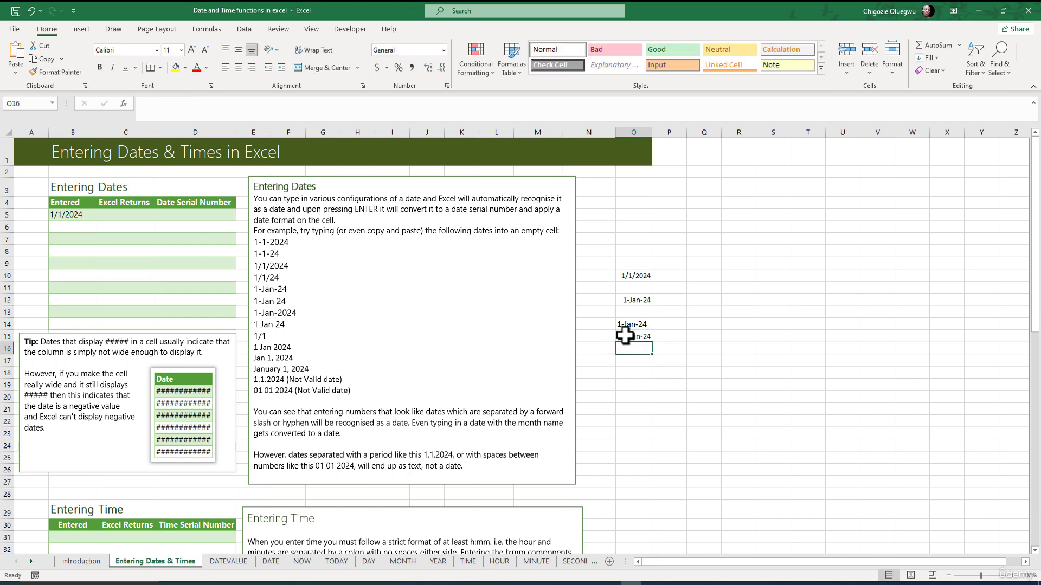
{"action": "left_click", "coordinate": [627, 336]}
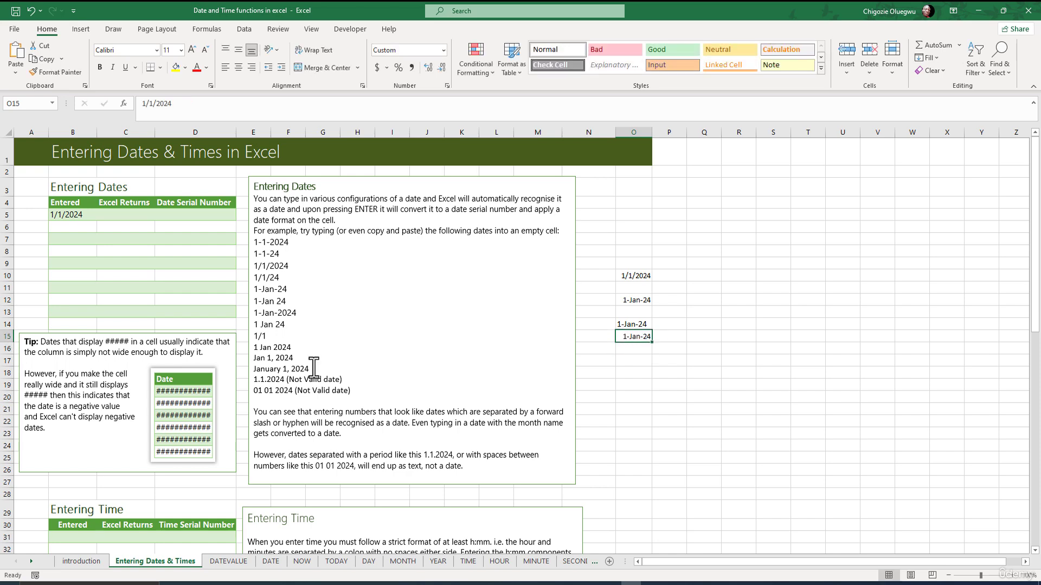
Review the note's example formats from 1-1-2024 to January 1, 2024 and compare them with the invalid 1.1.2024 entry
{"action": "left_click_drag", "start_coordinate": [314, 369], "coordinate": [252, 238]}
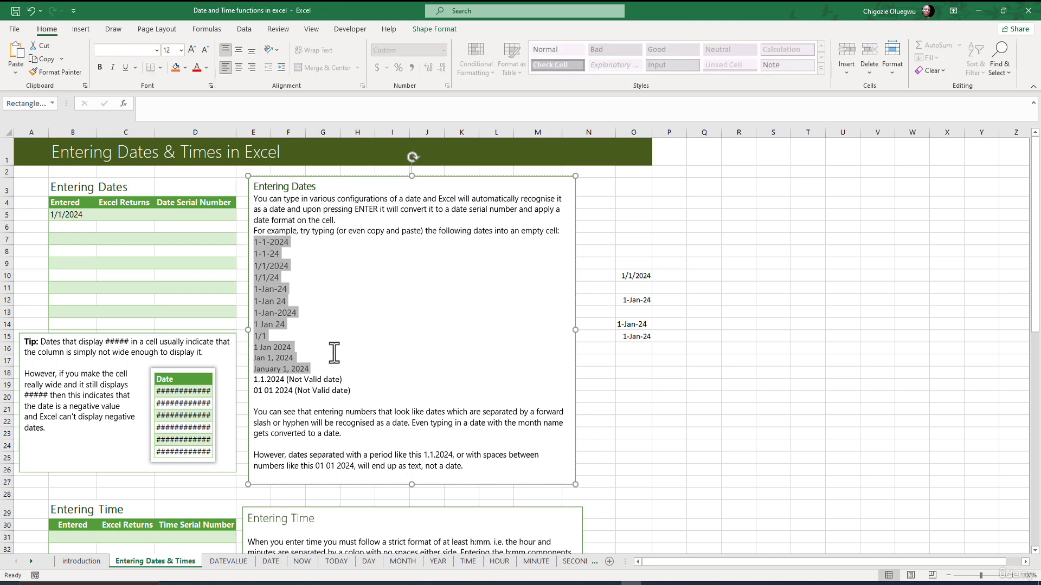
{"action": "left_click_drag", "start_coordinate": [347, 379], "coordinate": [253, 380]}
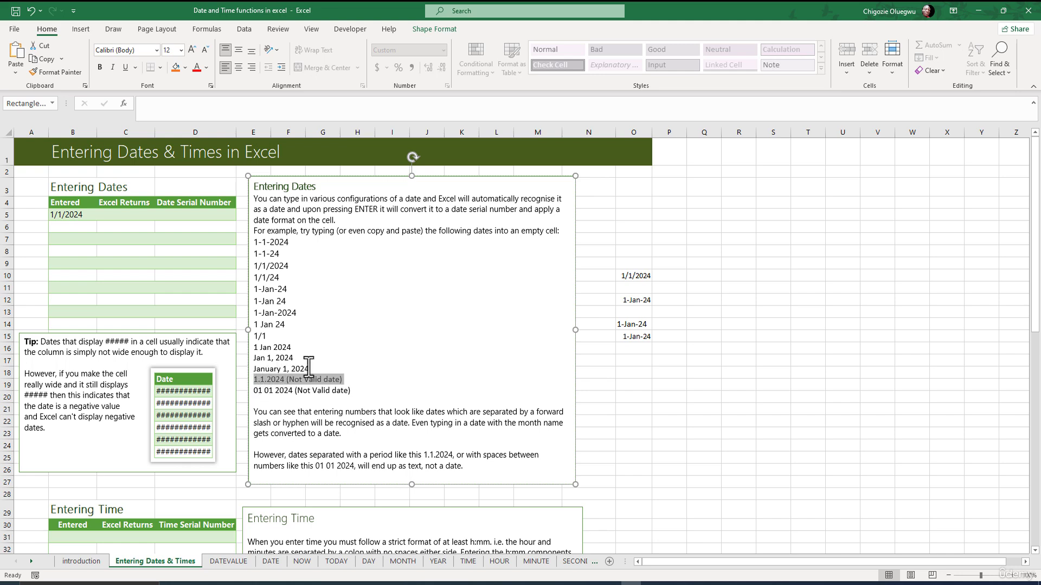
{"action": "left_click_drag", "start_coordinate": [311, 370], "coordinate": [253, 247]}
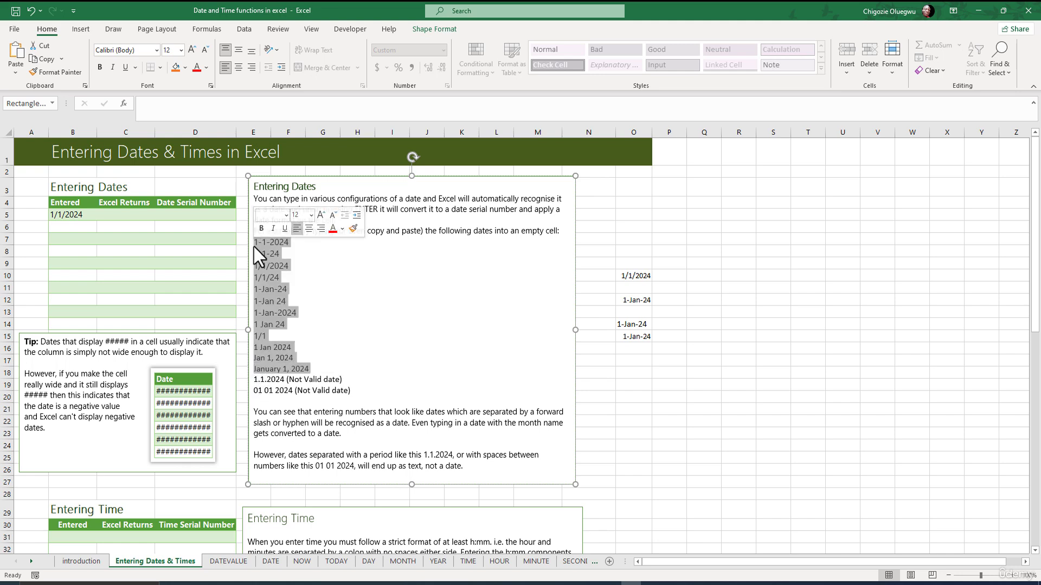
{"action": "left_click", "coordinate": [314, 369]}
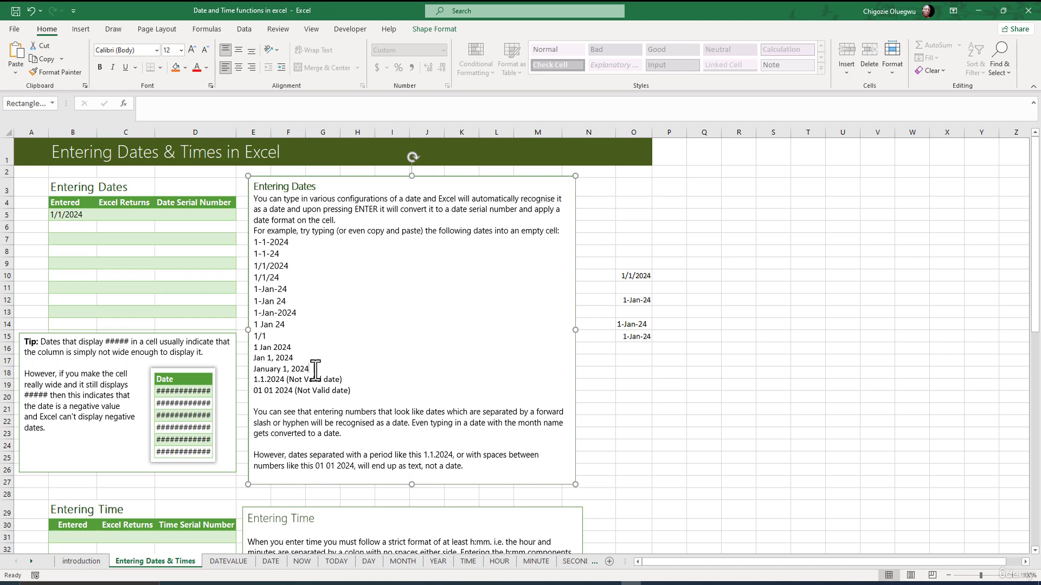
Enter the date 1/1/2024 in cell O17 and check its stored value
{"action": "double_click", "coordinate": [271, 265]}
{"action": "double_click", "coordinate": [275, 244]}
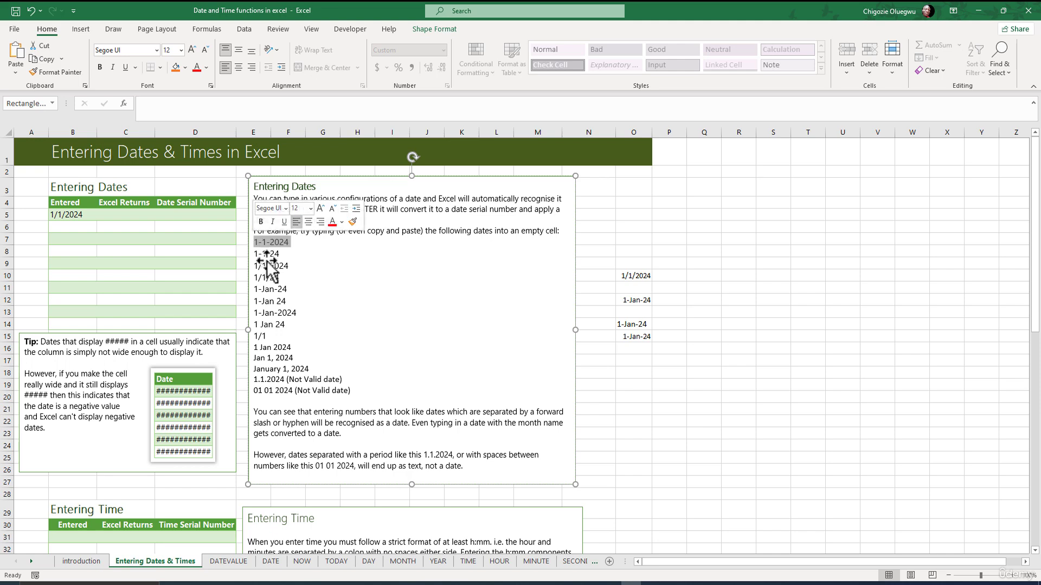
{"action": "left_click", "coordinate": [633, 362]}
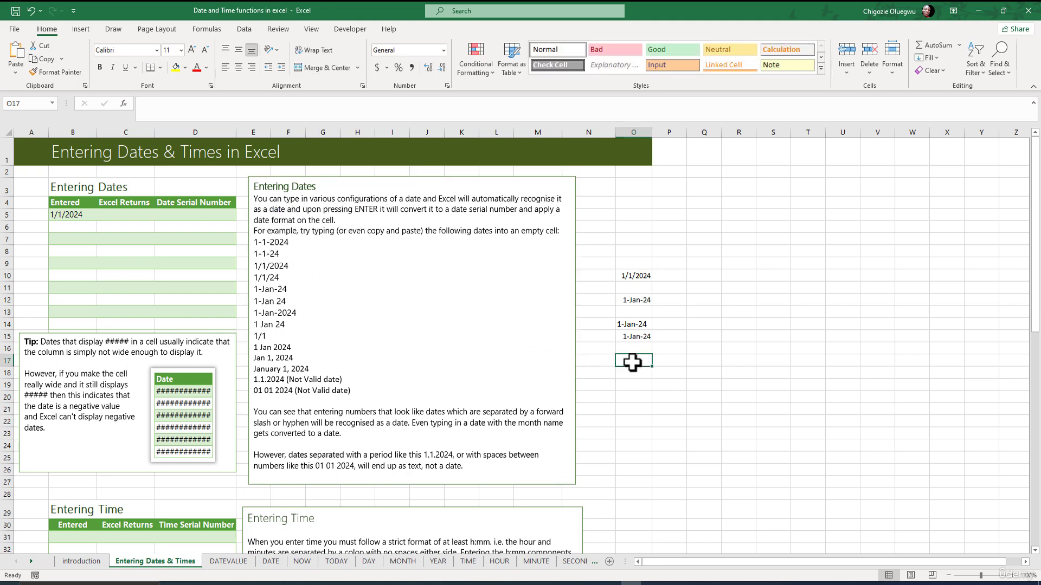
{"action": "type", "text": "1/1/"}
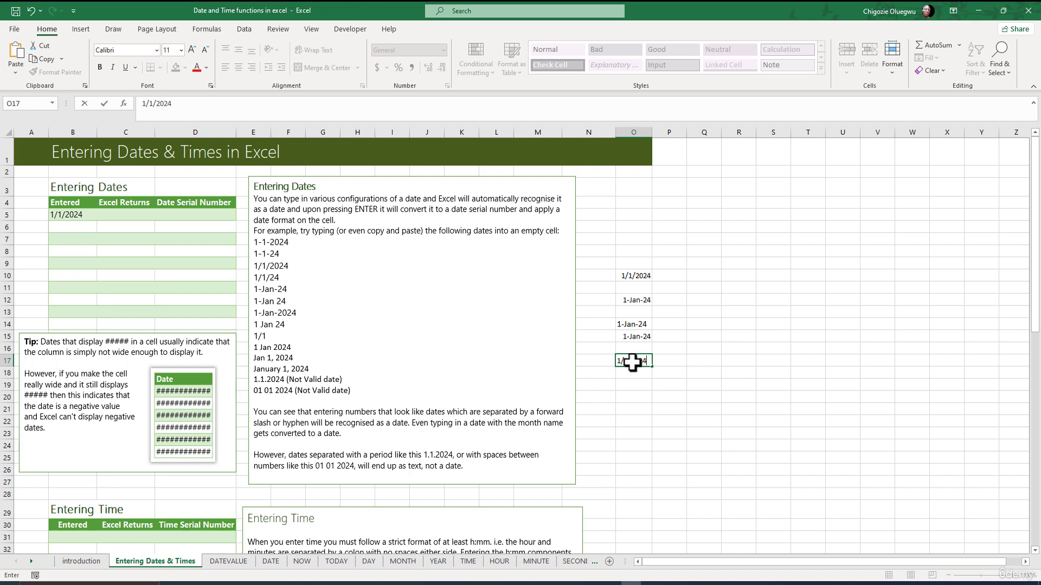
{"action": "type", "text": "2024"}
{"action": "key", "text": "Return"}
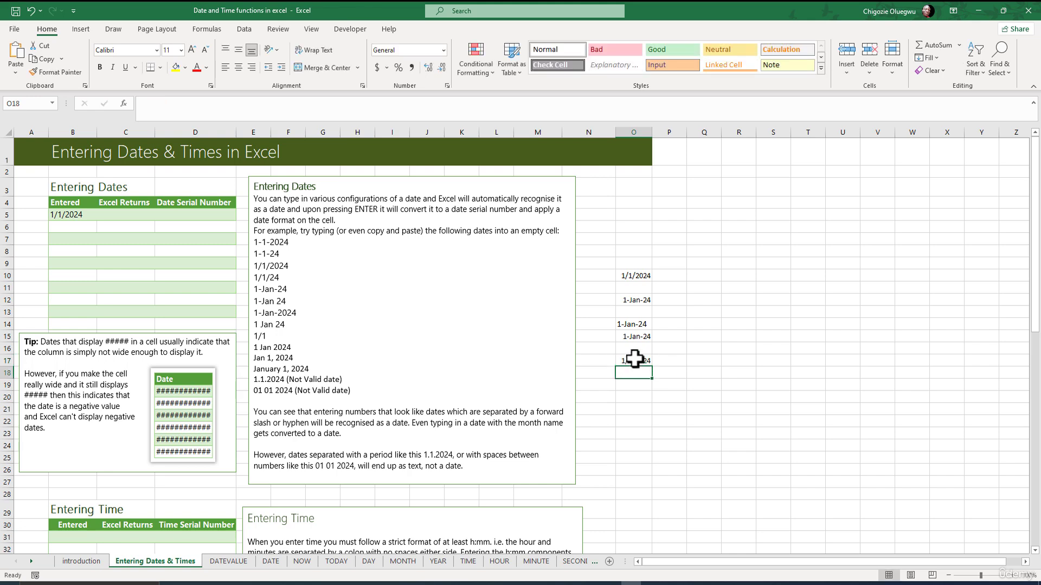
{"action": "left_click", "coordinate": [640, 350]}
{"action": "left_click", "coordinate": [636, 358]}
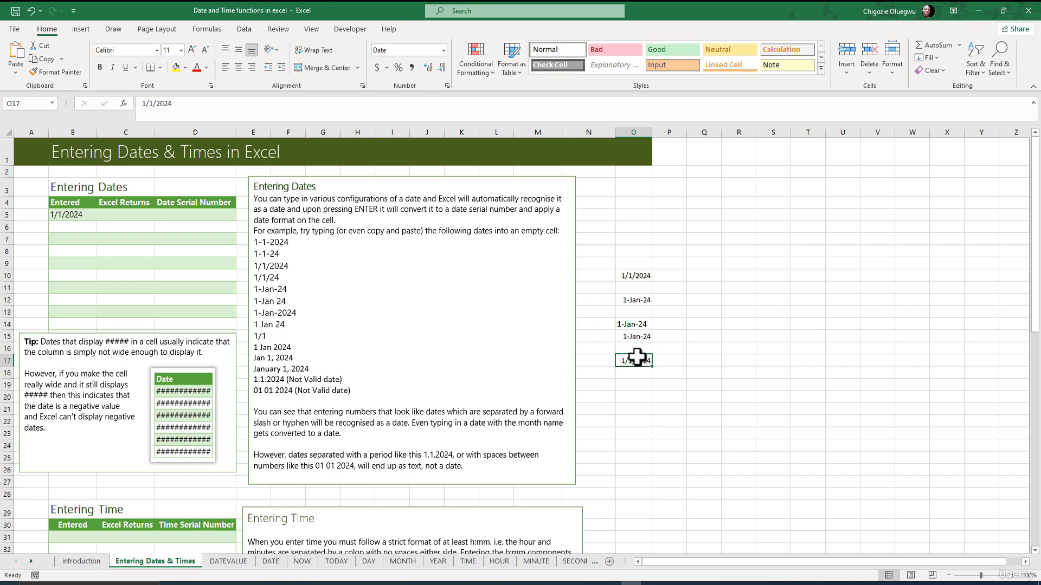
Enter the note's invalid example 1.1.2024 in cell O18 and inspect its stored value
{"action": "left_click_drag", "start_coordinate": [285, 380], "coordinate": [253, 380]}
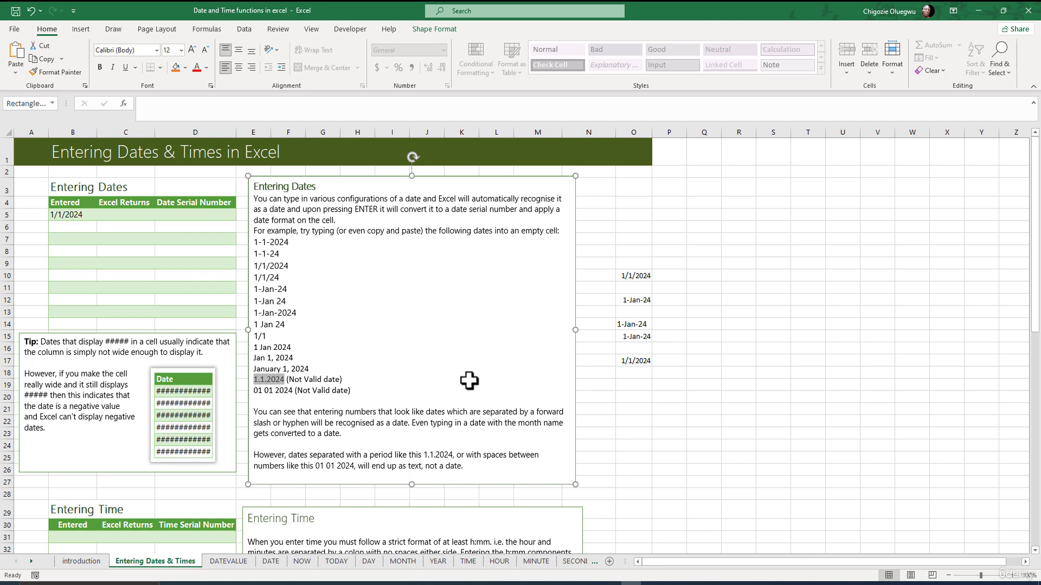
{"action": "left_click", "coordinate": [632, 373]}
{"action": "key", "text": "F2"}
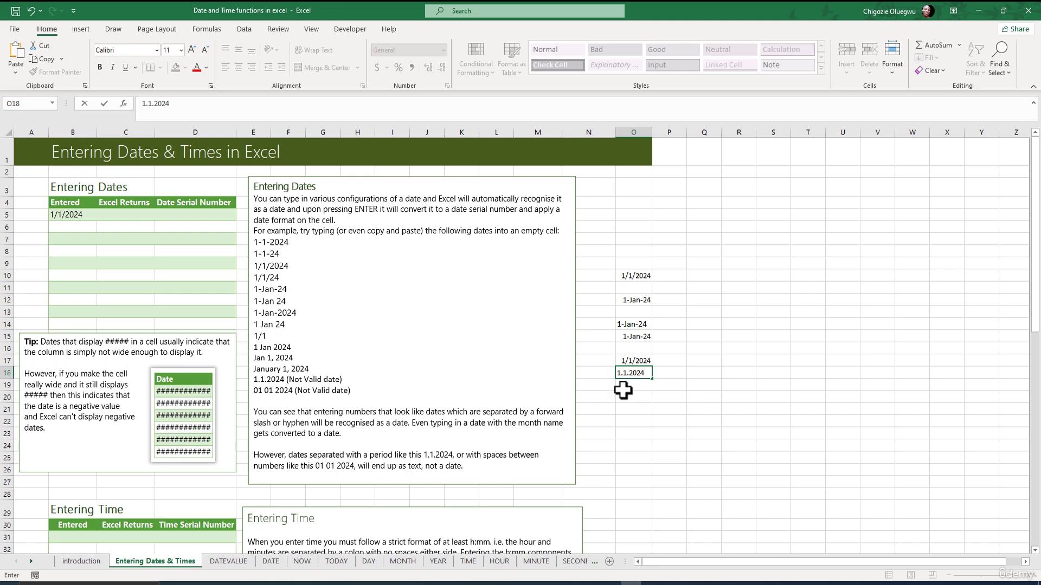
{"action": "key", "text": "Return"}
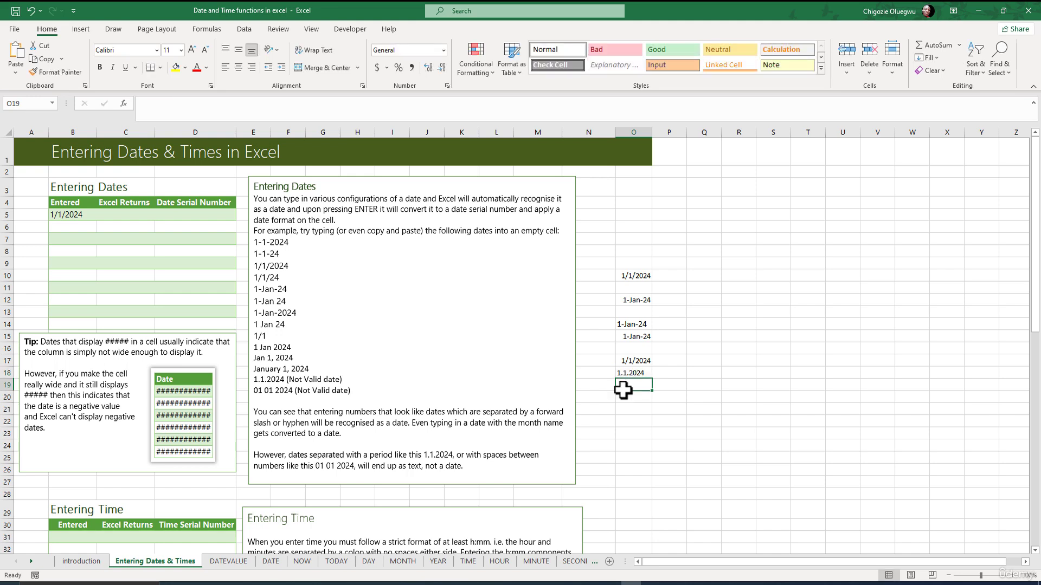
{"action": "left_click", "coordinate": [633, 369]}
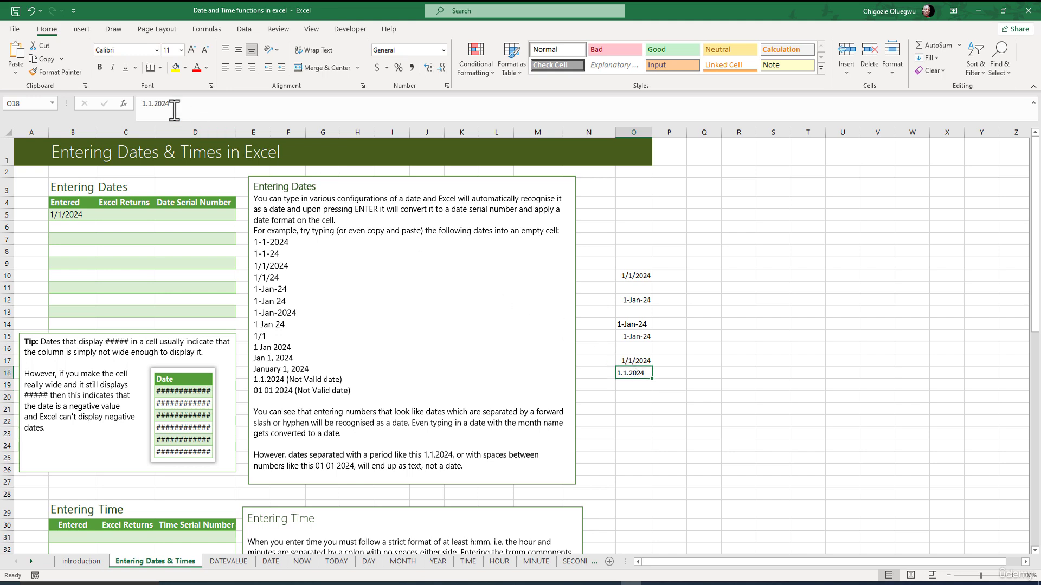
{"action": "left_click_drag", "start_coordinate": [172, 103], "coordinate": [139, 103]}
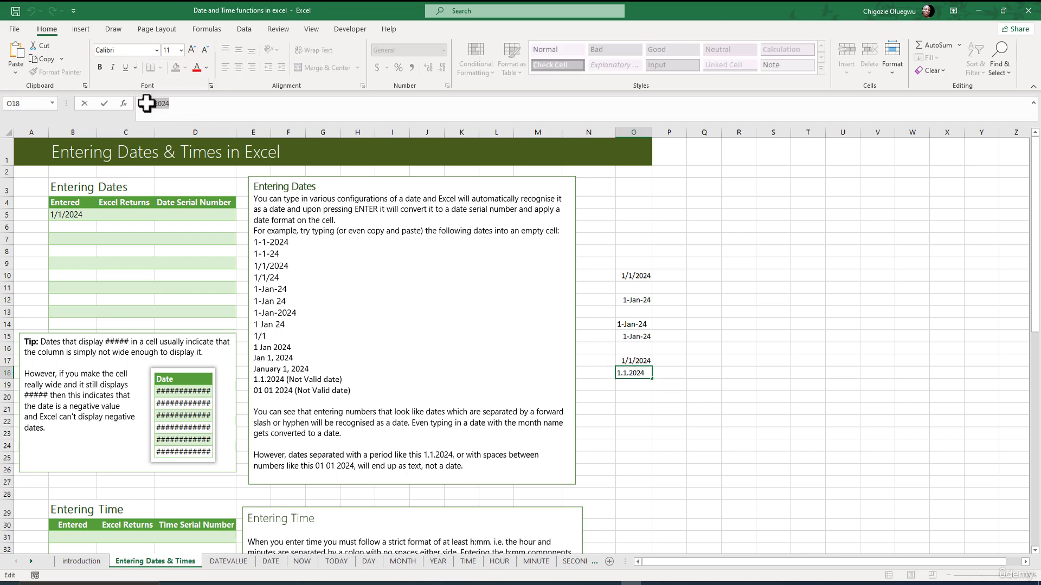
{"action": "left_click", "coordinate": [145, 103]}
{"action": "left_click_drag", "start_coordinate": [167, 105], "coordinate": [141, 104]}
{"action": "key", "text": "Escape"}
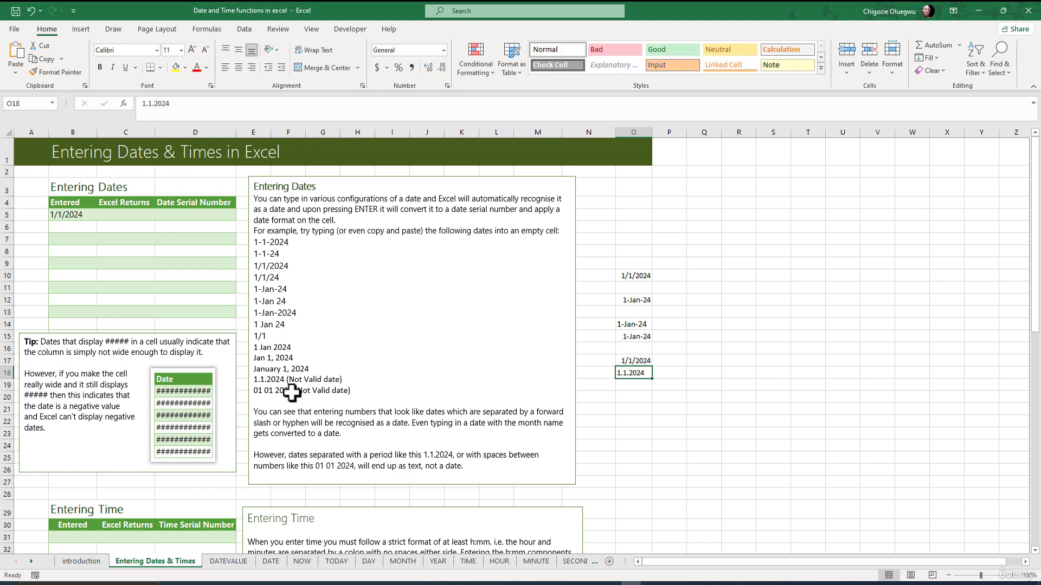
Copy the invalid example 01 01 2024 from the Entering Dates note into cell O19 and inspect its stored value
{"action": "left_click_drag", "start_coordinate": [292, 392], "coordinate": [253, 391]}
{"action": "key", "text": "ctrl+c"}
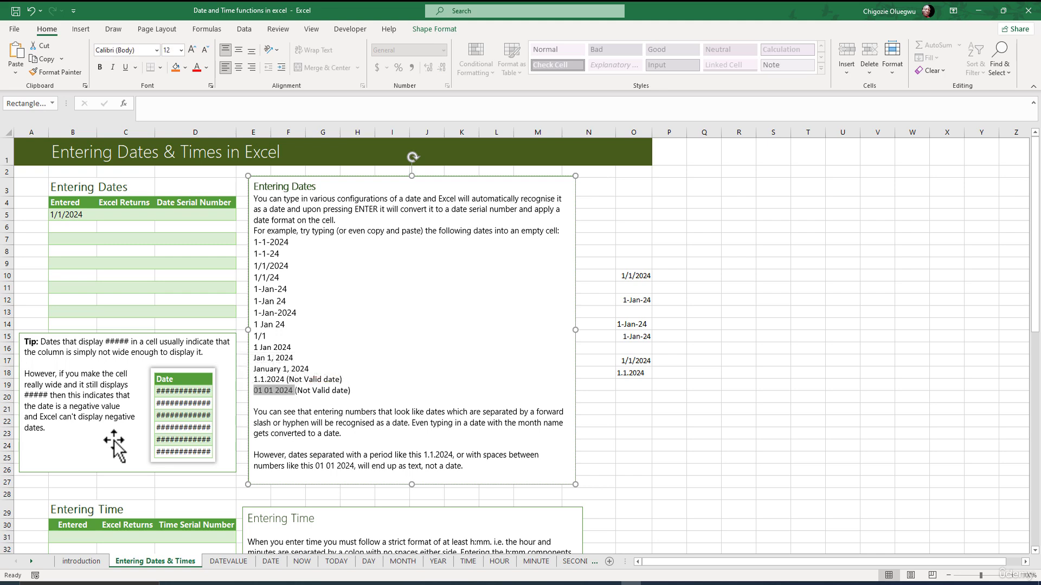
{"action": "left_click", "coordinate": [630, 380]}
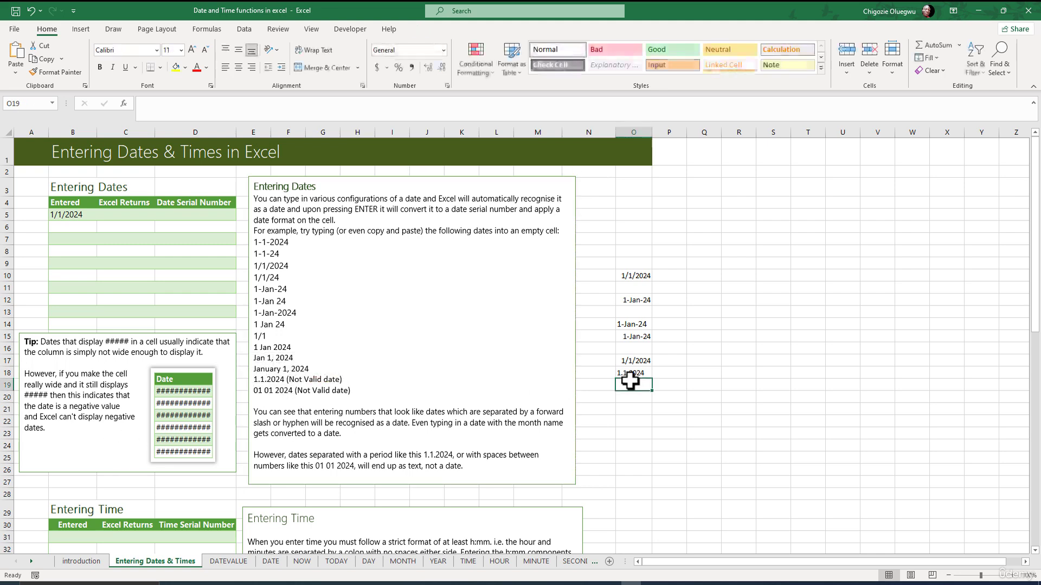
{"action": "key", "text": "ctrl+v"}
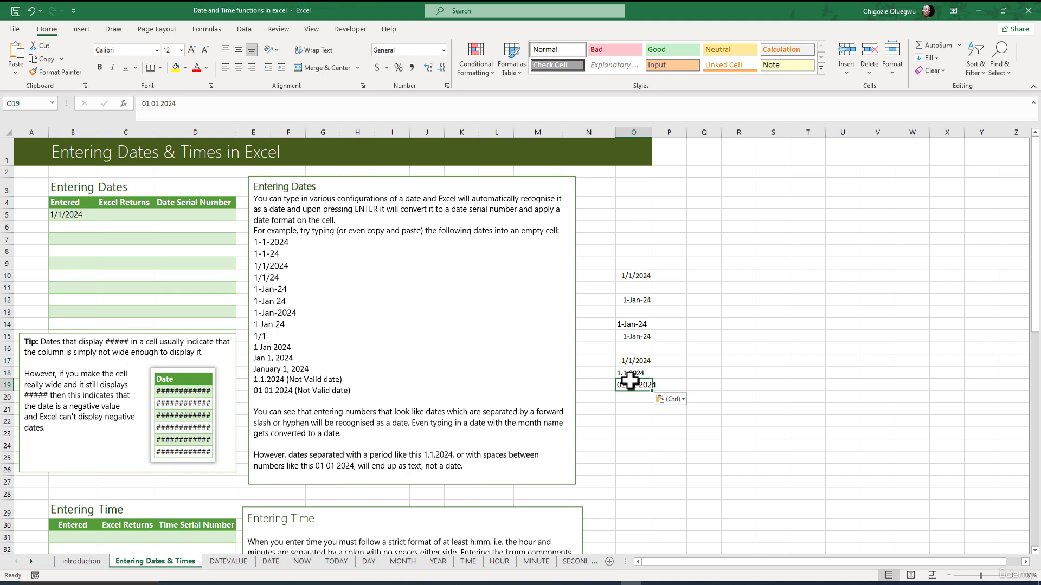
{"action": "left_click_drag", "start_coordinate": [177, 103], "coordinate": [146, 105]}
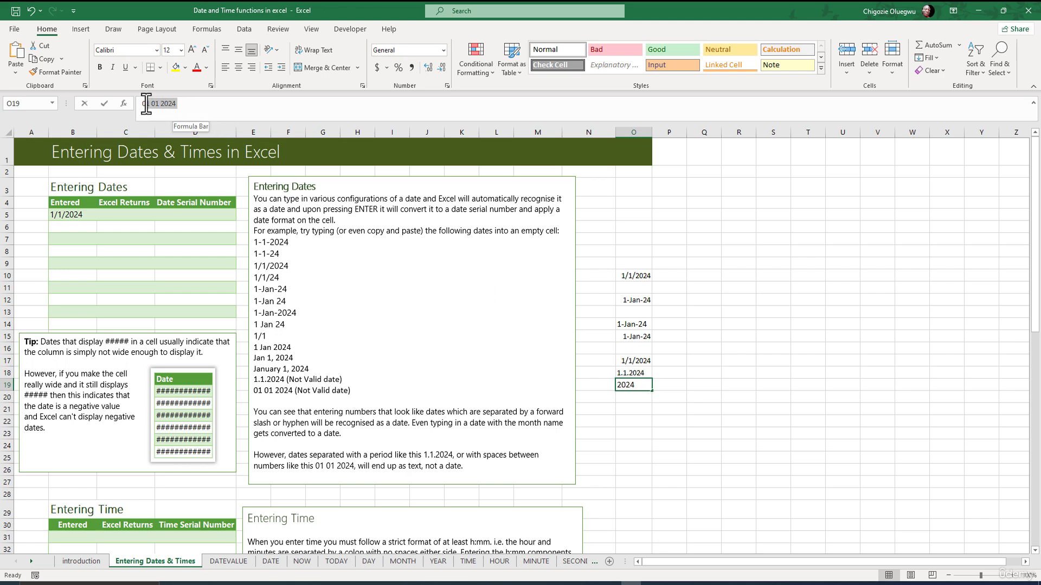
{"action": "left_click", "coordinate": [632, 408]}
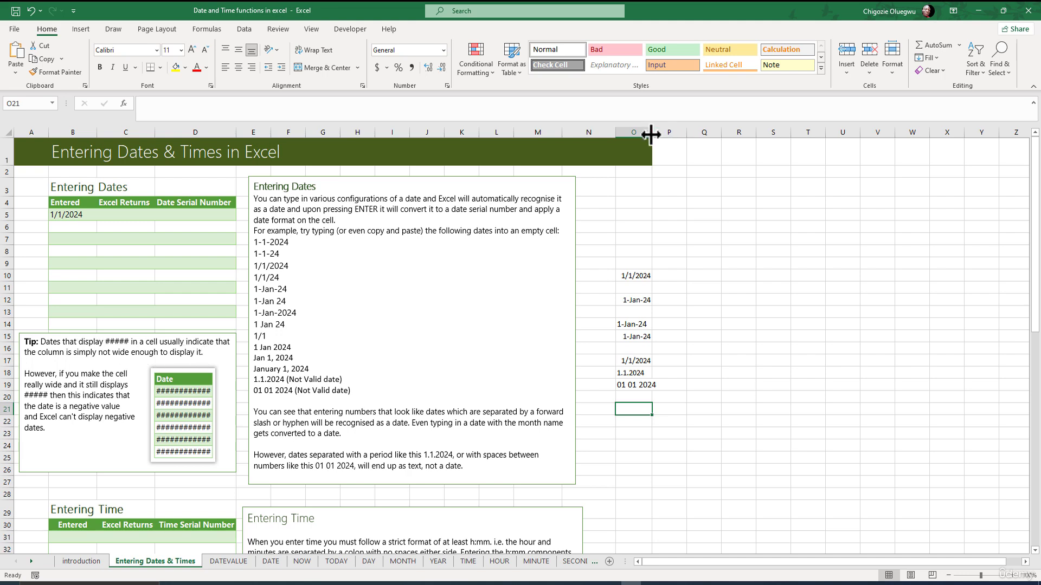
Narrow column O to compare its dates with the text entries in O18 and O19, and autofit the column width
{"action": "left_click_drag", "start_coordinate": [643, 137], "coordinate": [633, 139]}
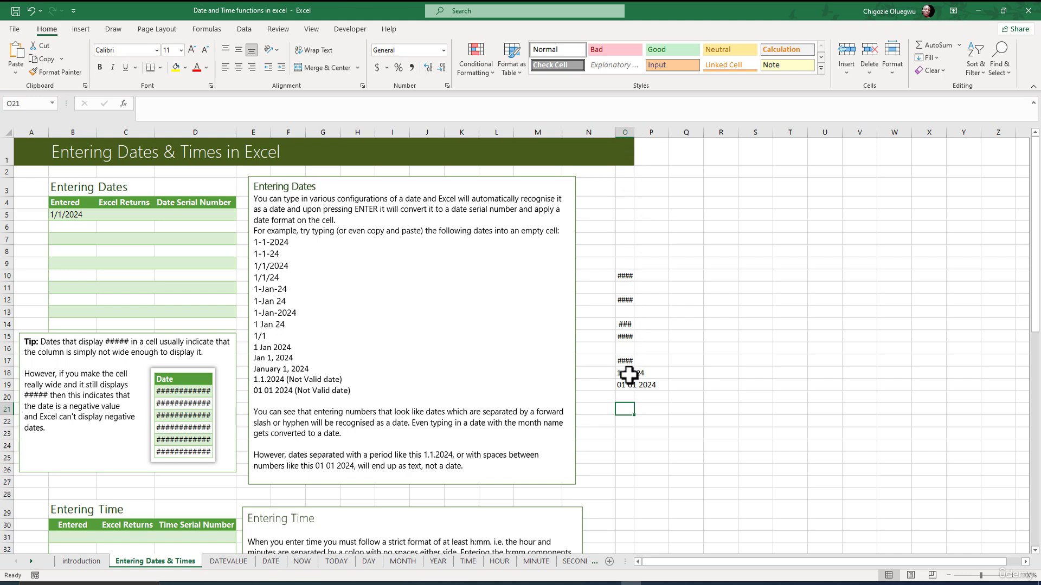
{"action": "left_click", "coordinate": [628, 374]}
{"action": "left_click", "coordinate": [625, 386]}
{"action": "left_click", "coordinate": [624, 376]}
{"action": "left_click", "coordinate": [625, 386]}
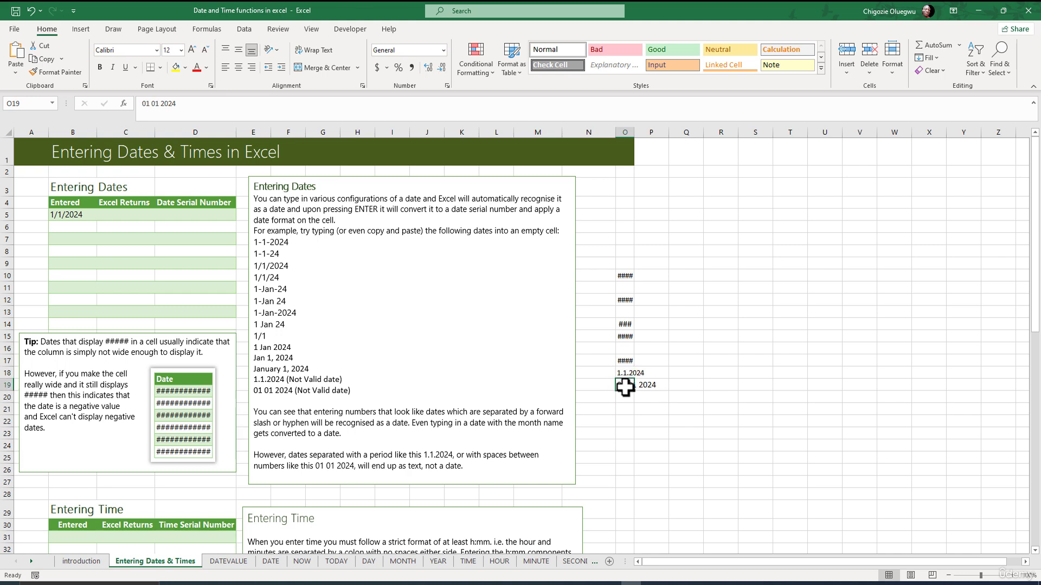
{"action": "left_click", "coordinate": [625, 375]}
{"action": "left_click", "coordinate": [624, 396]}
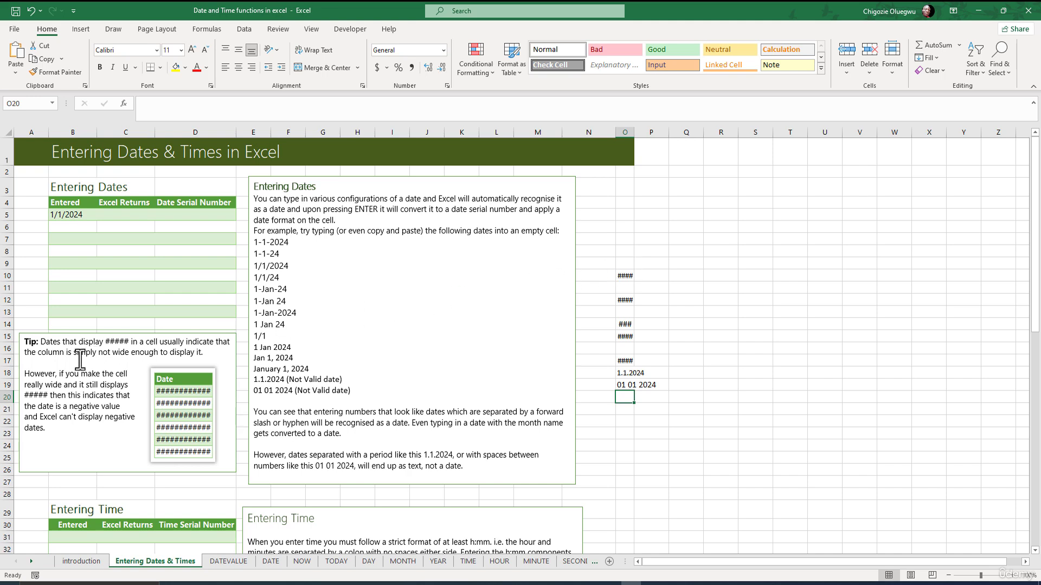
{"action": "double_click", "coordinate": [633, 131]}
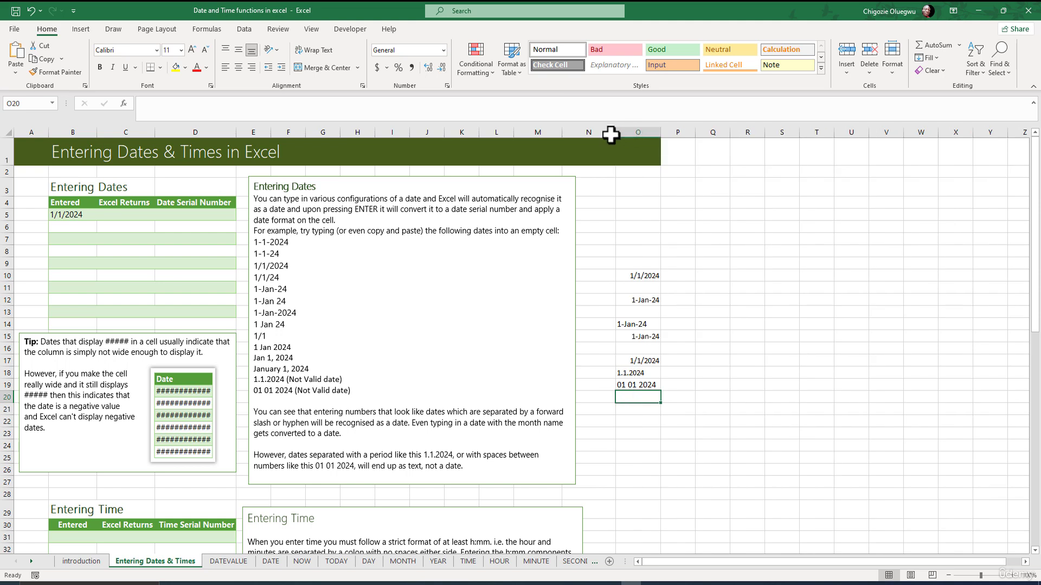
Copy the example 1-1-24 from the Entering Dates note into cell B6 of the Entered column
{"action": "left_click", "coordinate": [69, 227]}
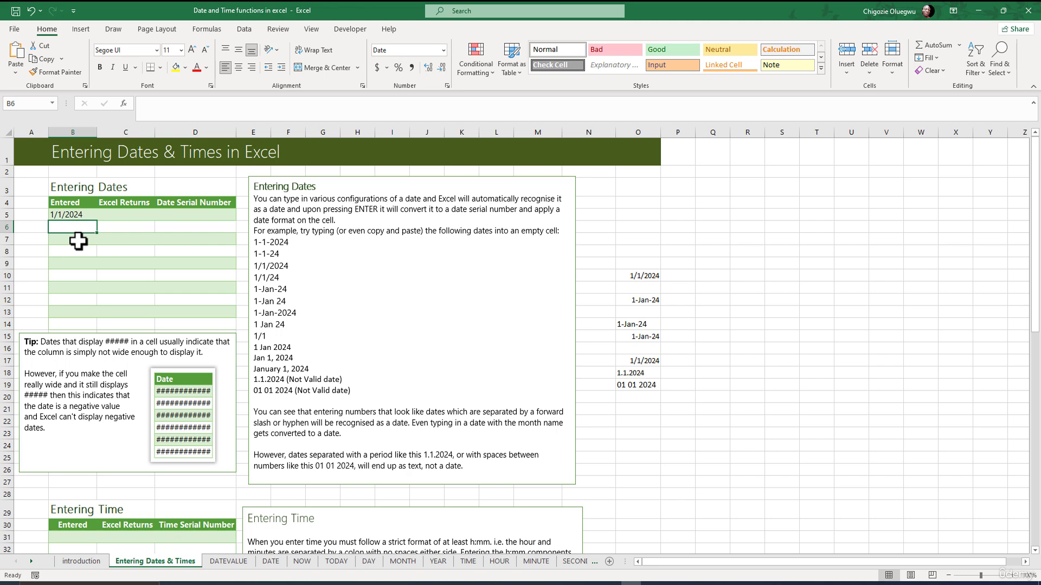
{"action": "left_click_drag", "start_coordinate": [281, 255], "coordinate": [259, 258]}
{"action": "key", "text": "ctrl+c"}
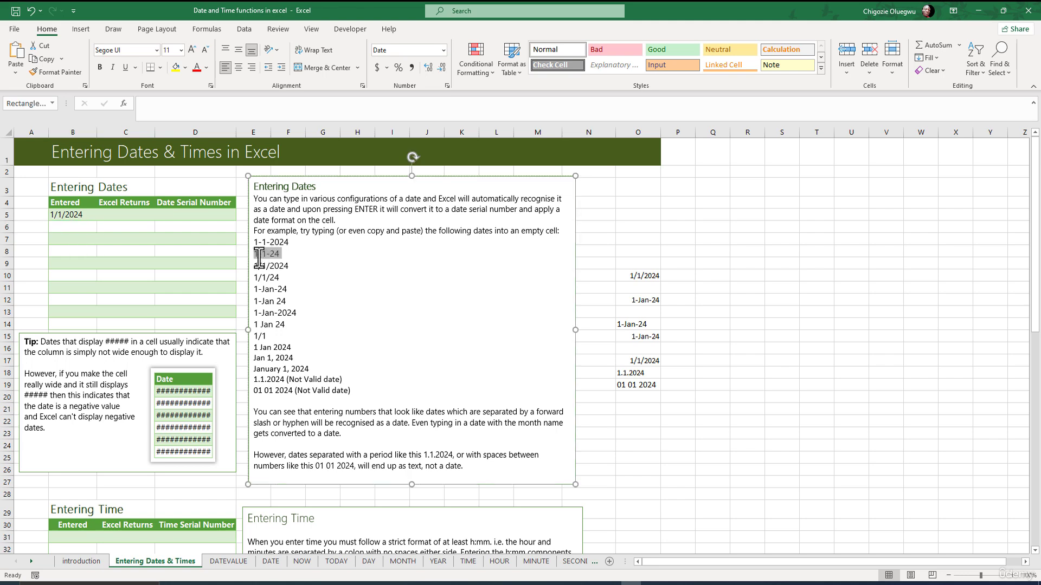
{"action": "left_click", "coordinate": [70, 224]}
{"action": "key", "text": "ctrl+v"}
{"action": "key", "text": "Return"}
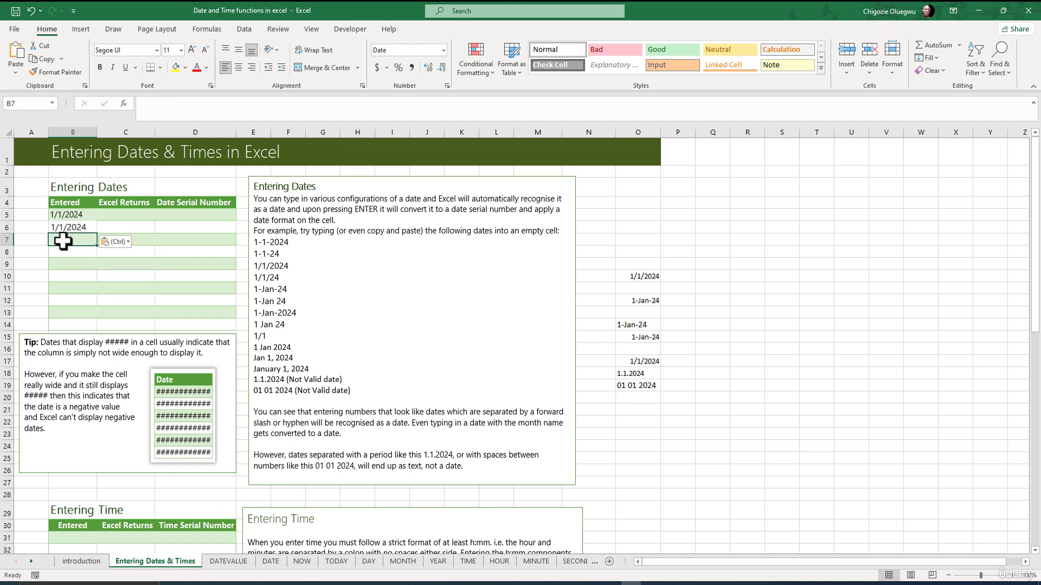
Copy the example 1/1/2024 from the note into cell B7 of the Entered column
{"action": "left_click_drag", "start_coordinate": [291, 267], "coordinate": [255, 268]}
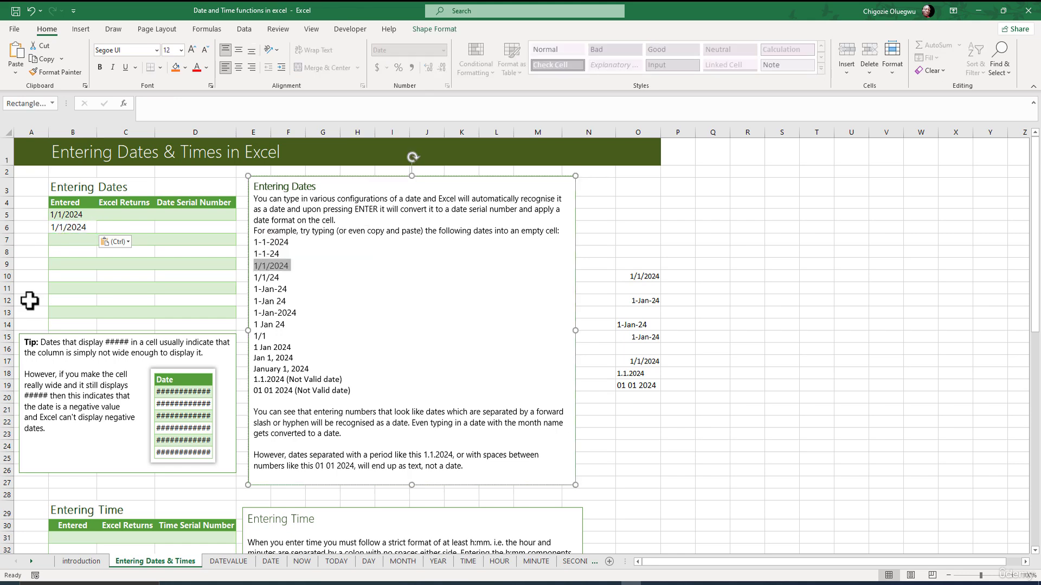
{"action": "key", "text": "ctrl+c"}
{"action": "left_click", "coordinate": [70, 239]}
{"action": "key", "text": "ctrl+v"}
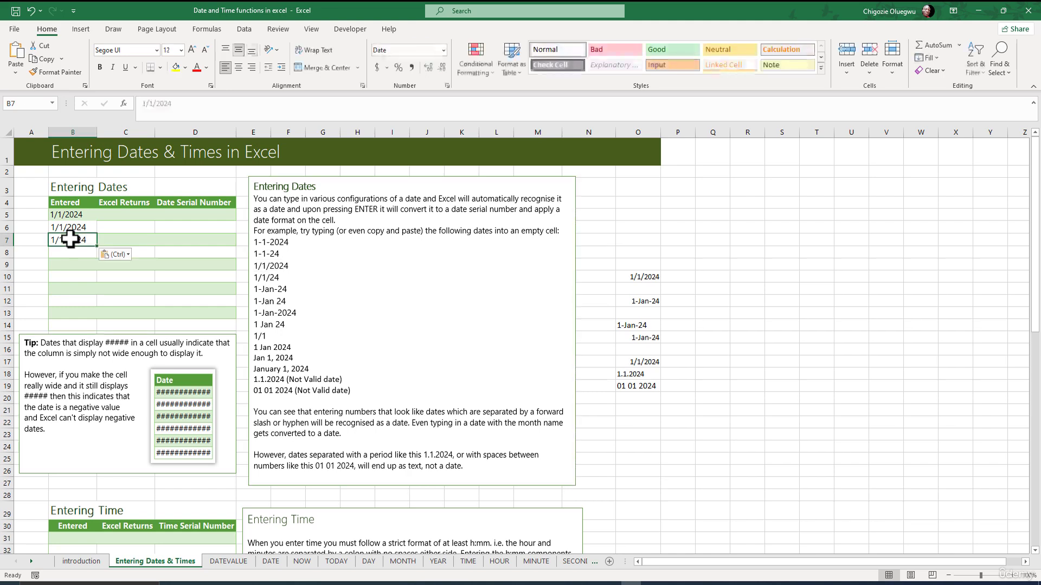
{"action": "key", "text": "Return"}
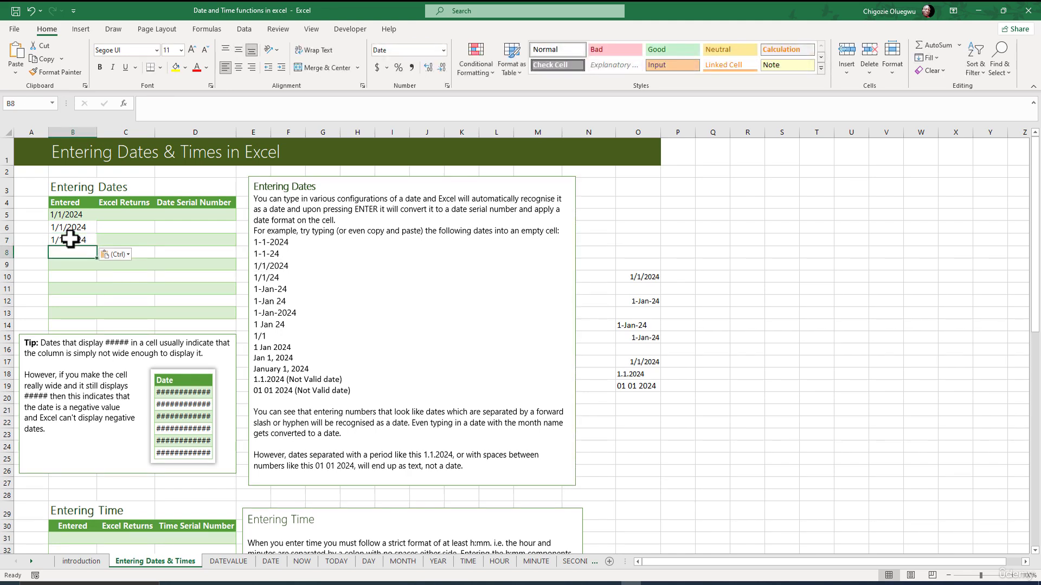
Copy the example 1/1/24 from the note into cell B8 of the Entered column
{"action": "left_click_drag", "start_coordinate": [286, 277], "coordinate": [253, 278]}
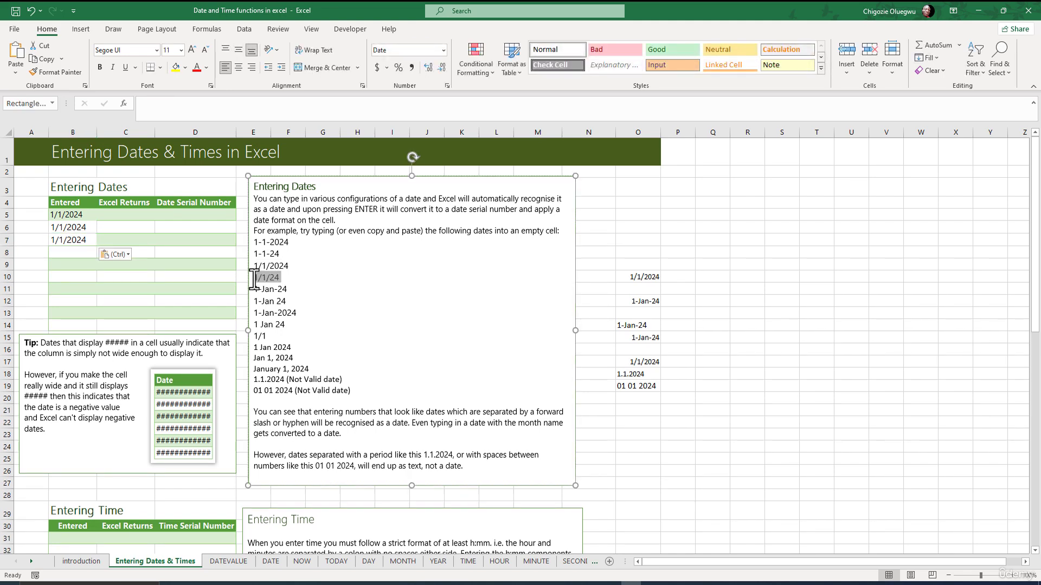
{"action": "left_click", "coordinate": [64, 251]}
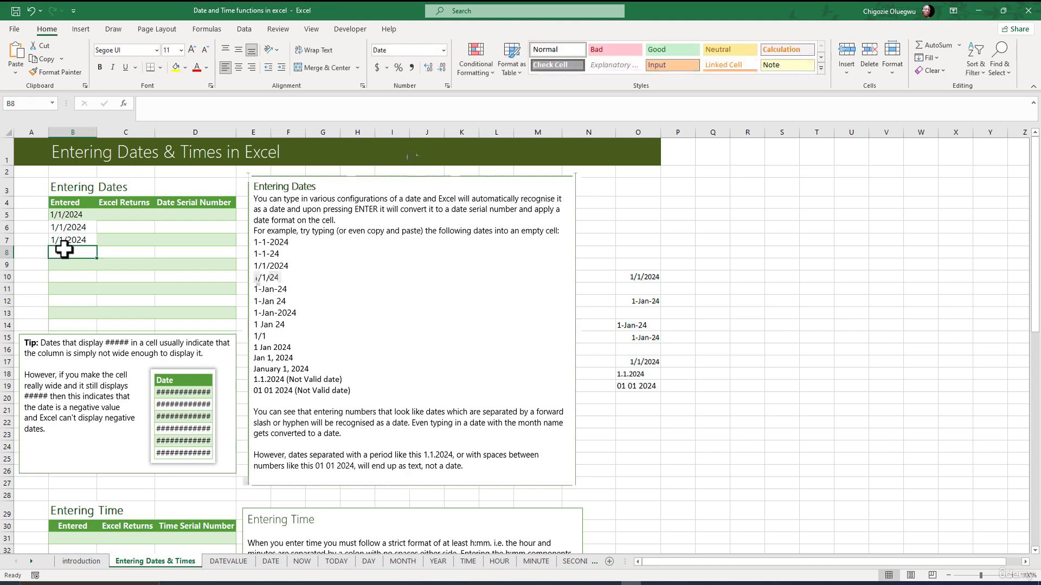
{"action": "key", "text": "ctrl+v"}
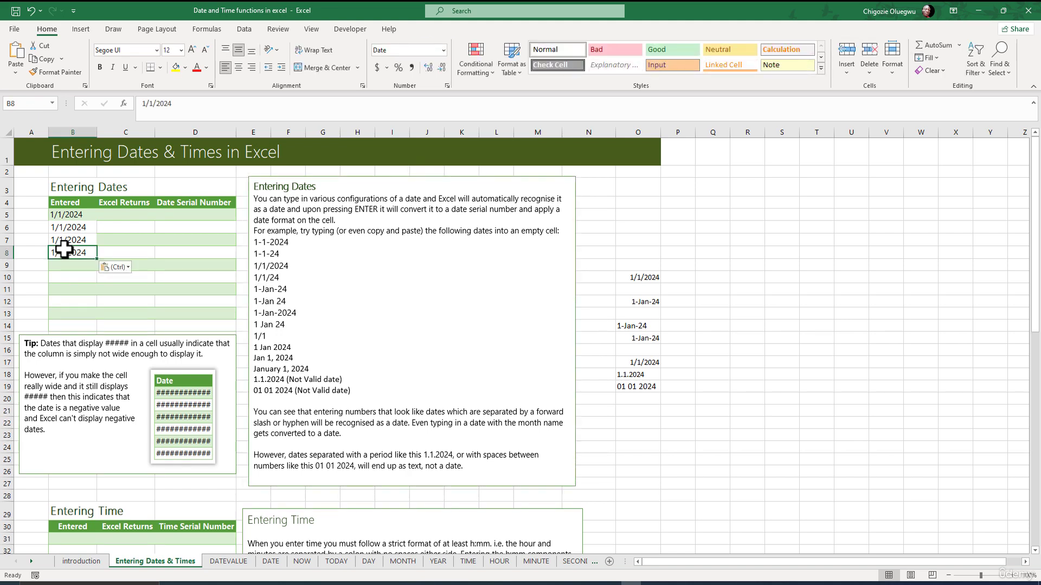
{"action": "left_click", "coordinate": [81, 267]}
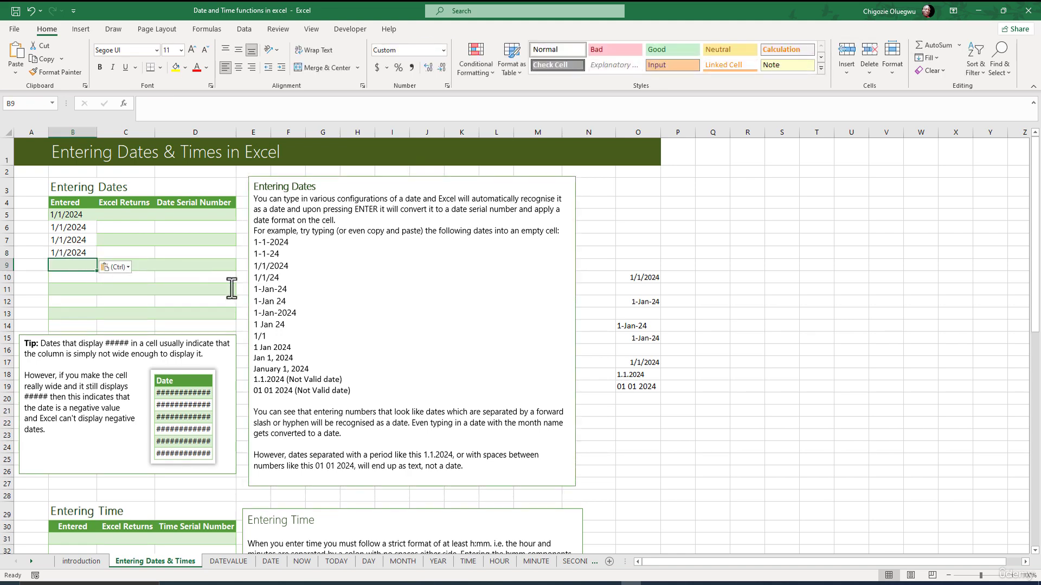
Copy the example 1-Jan-24 from the note into cell B9 of the Entered column
{"action": "left_click_drag", "start_coordinate": [288, 289], "coordinate": [254, 289]}
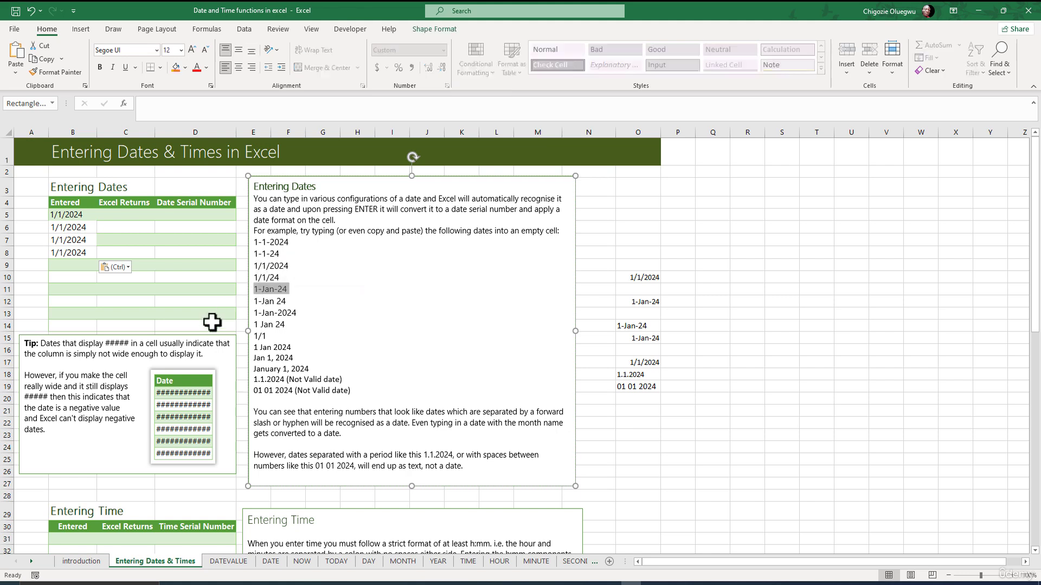
{"action": "key", "text": "ctrl+c"}
{"action": "left_click", "coordinate": [78, 265]}
{"action": "key", "text": "ctrl+v"}
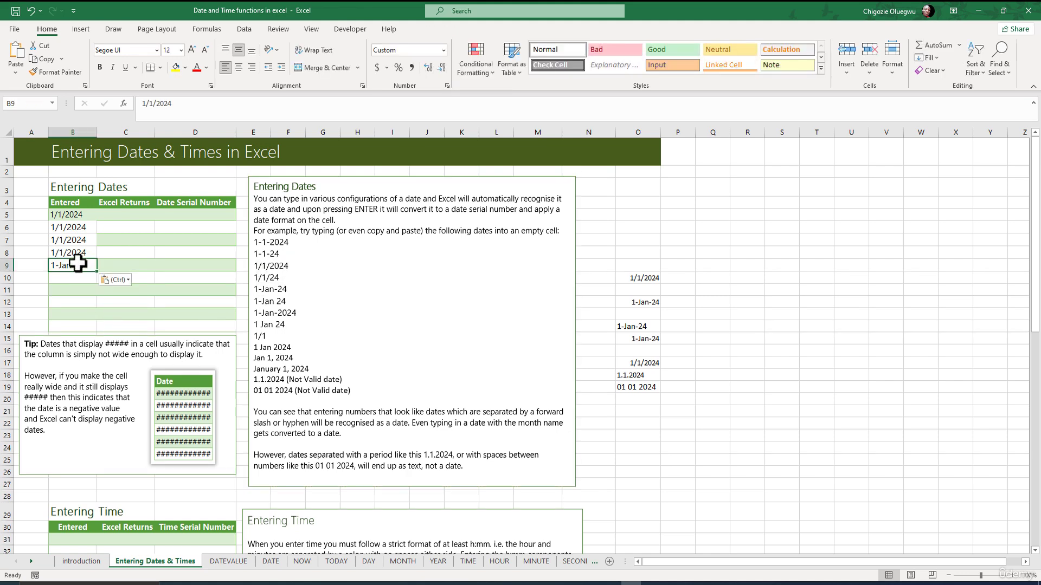
{"action": "key", "text": "Return"}
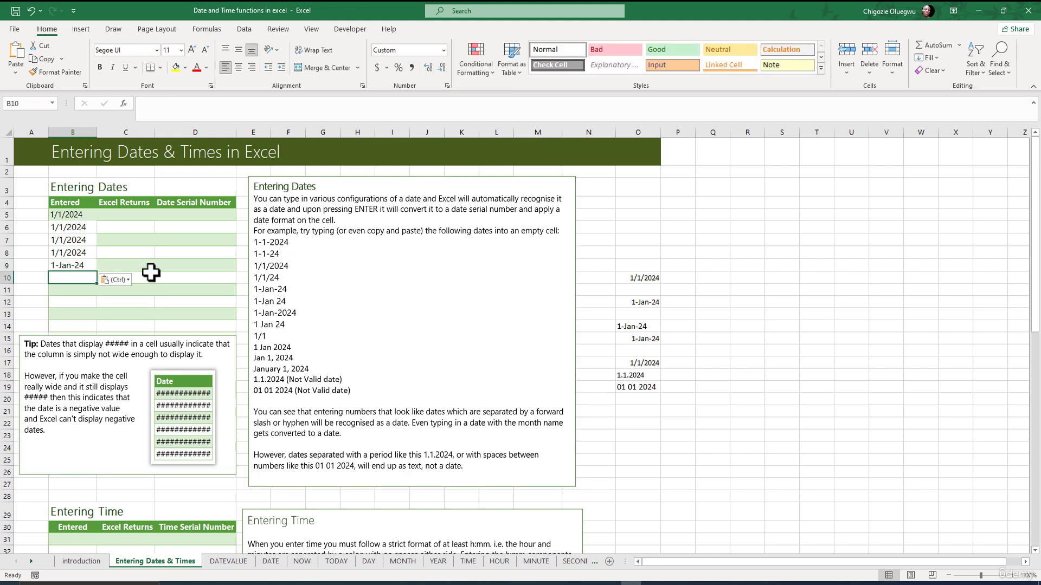
Copy the example 1-Jan 24 from the Entering Dates note into cell B10 of the Entered column
{"action": "left_click_drag", "start_coordinate": [288, 301], "coordinate": [259, 303]}
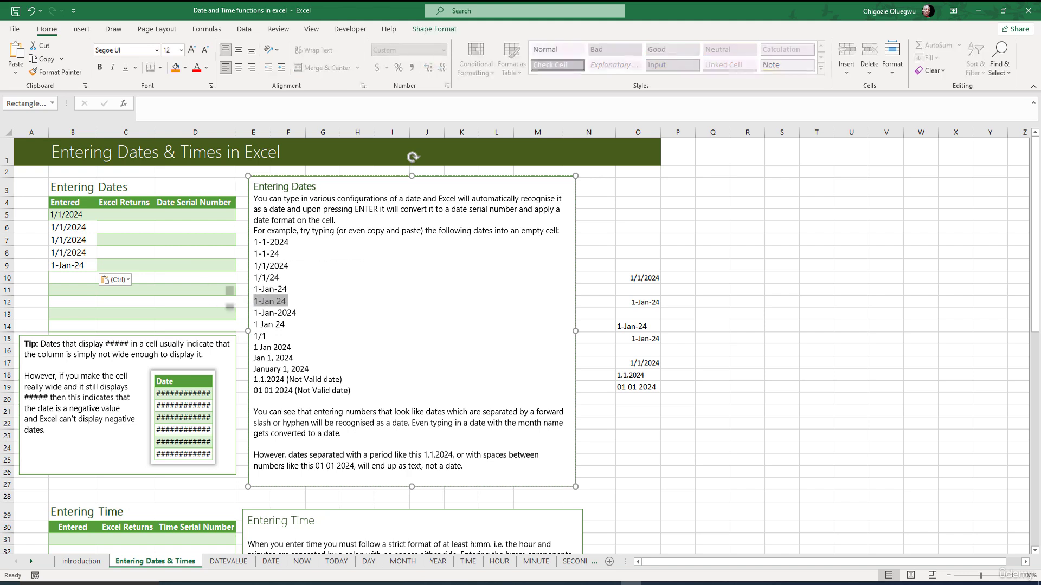
{"action": "left_click", "coordinate": [69, 278]}
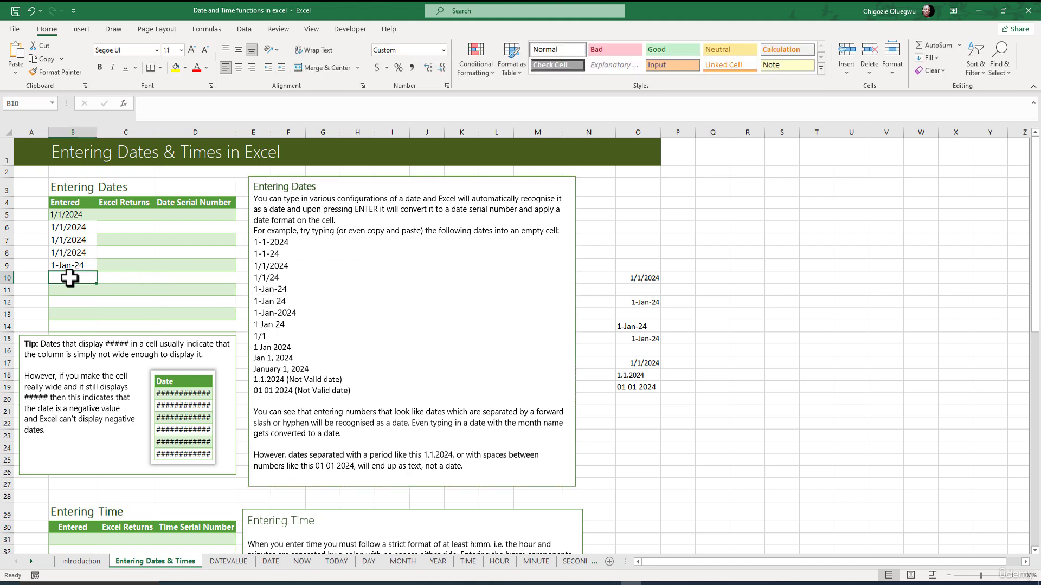
{"action": "key", "text": "ctrl+v"}
{"action": "key", "text": "Return"}
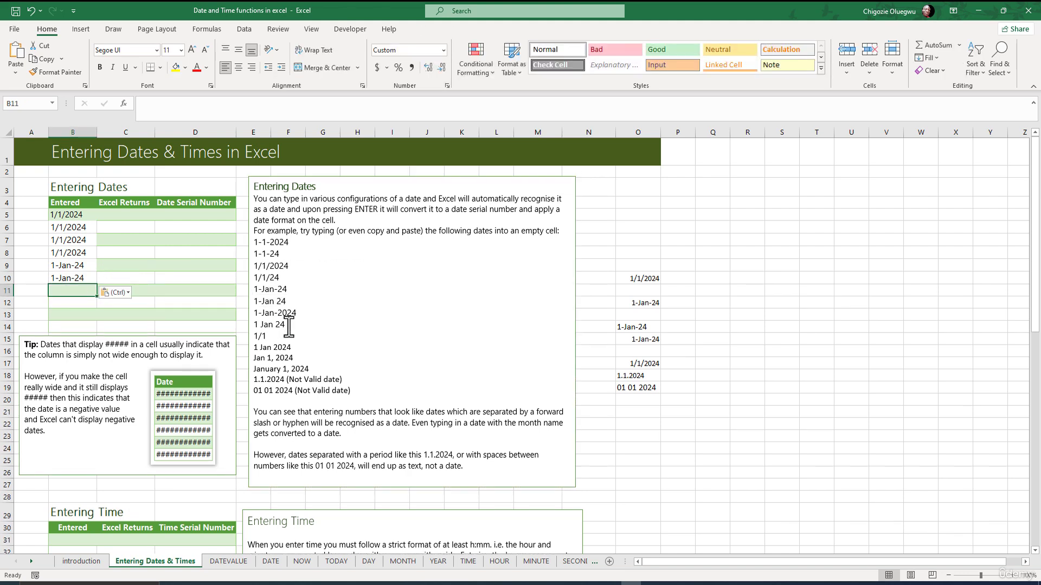
Copy the example 1 Jan 24 from the note into cell B11 of the Entered column
{"action": "left_click_drag", "start_coordinate": [289, 326], "coordinate": [251, 325]}
{"action": "key", "text": "ctrl+c"}
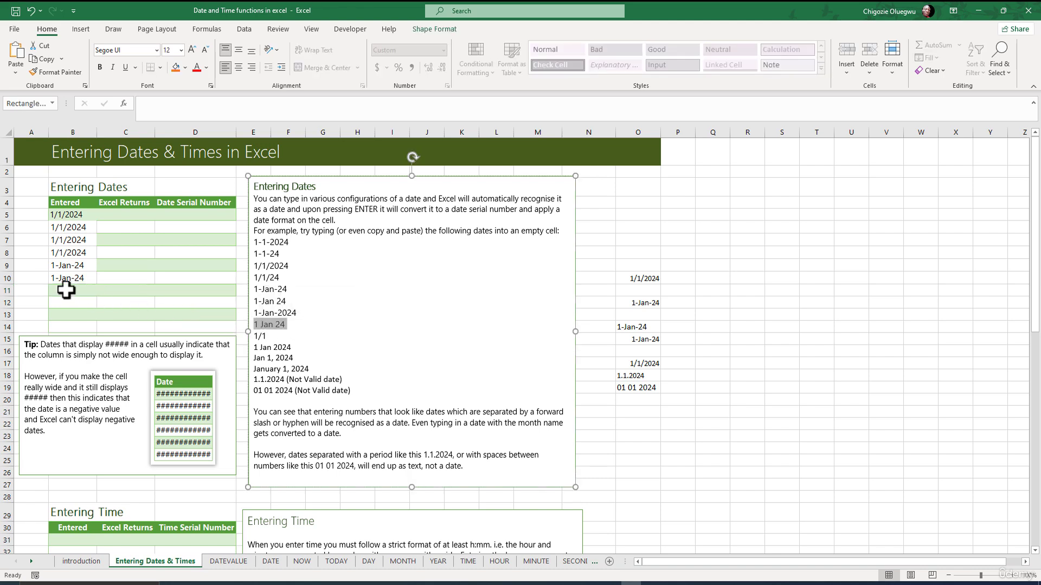
{"action": "left_click", "coordinate": [65, 290]}
{"action": "key", "text": "ctrl+v"}
{"action": "key", "text": "Return"}
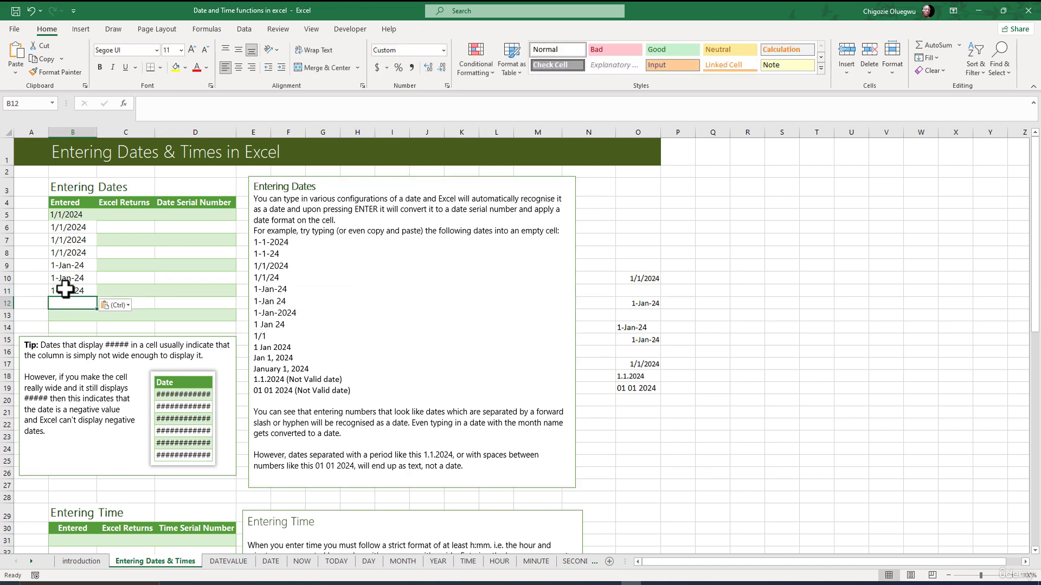
Copy the example 1/1 from the note into cell B12 of the Entered column
{"action": "double_click", "coordinate": [266, 337]}
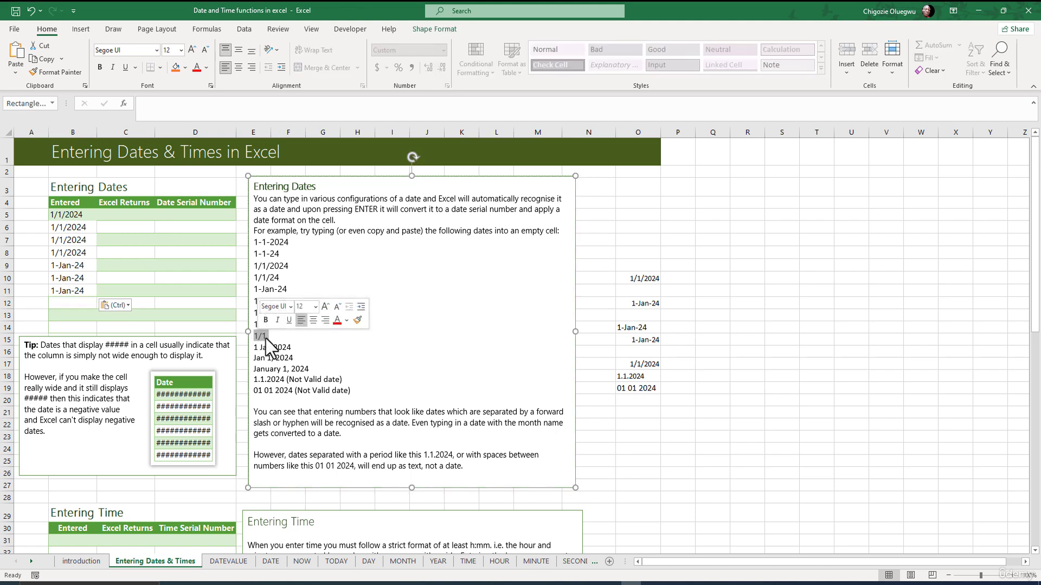
{"action": "left_click", "coordinate": [267, 337]}
{"action": "left_click_drag", "start_coordinate": [270, 336], "coordinate": [257, 337]}
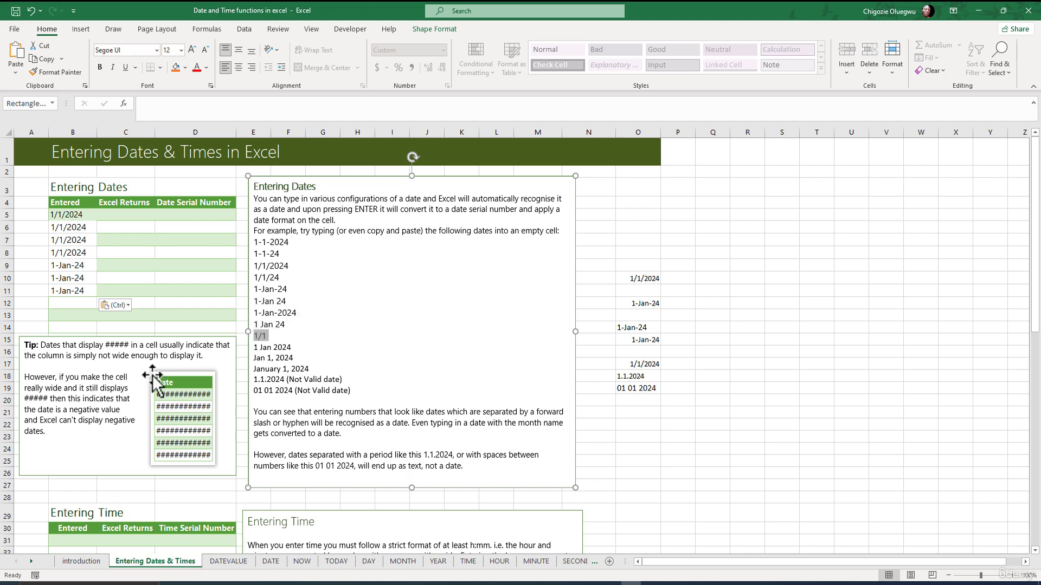
{"action": "left_click", "coordinate": [74, 302]}
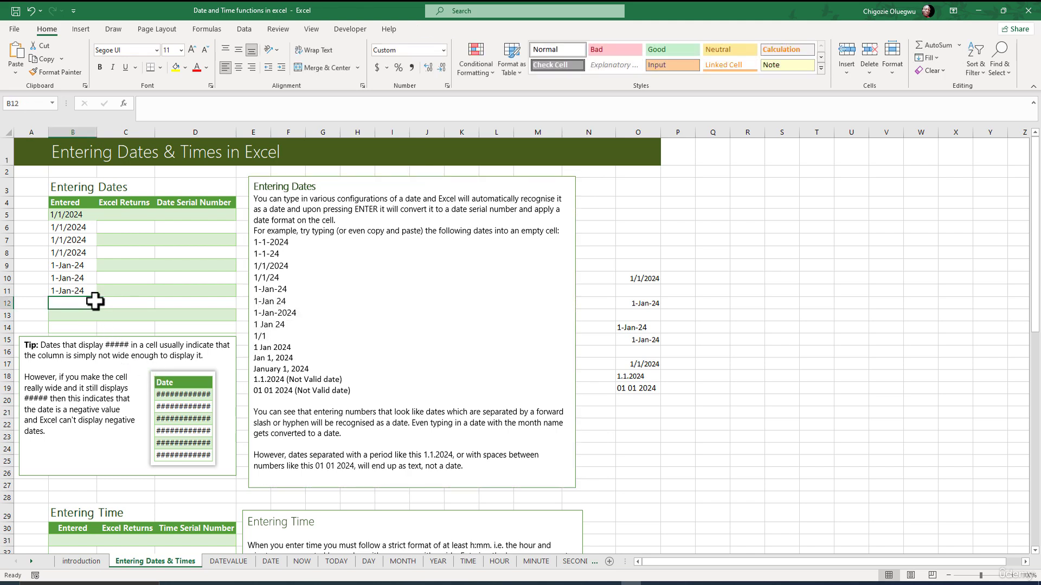
{"action": "key", "text": "ctrl+v"}
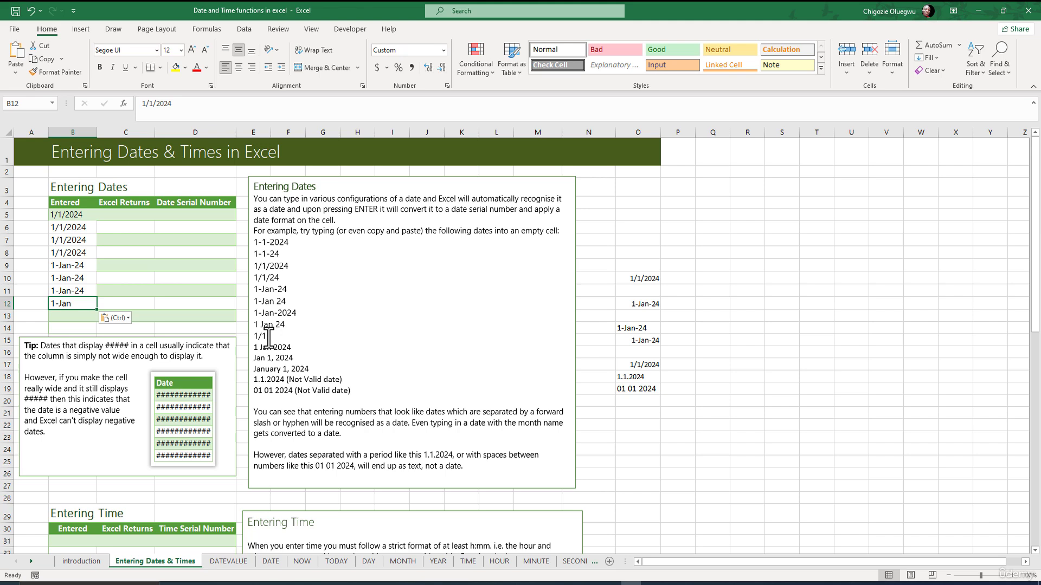
Compare the note's 1/1 example with the full date stored in cell B12, checking its year part
{"action": "left_click_drag", "start_coordinate": [269, 336], "coordinate": [255, 339]}
{"action": "key", "text": "Escape"}
{"action": "key", "text": "Escape"}
{"action": "double_click", "coordinate": [268, 337]}
{"action": "left_click", "coordinate": [269, 337]}
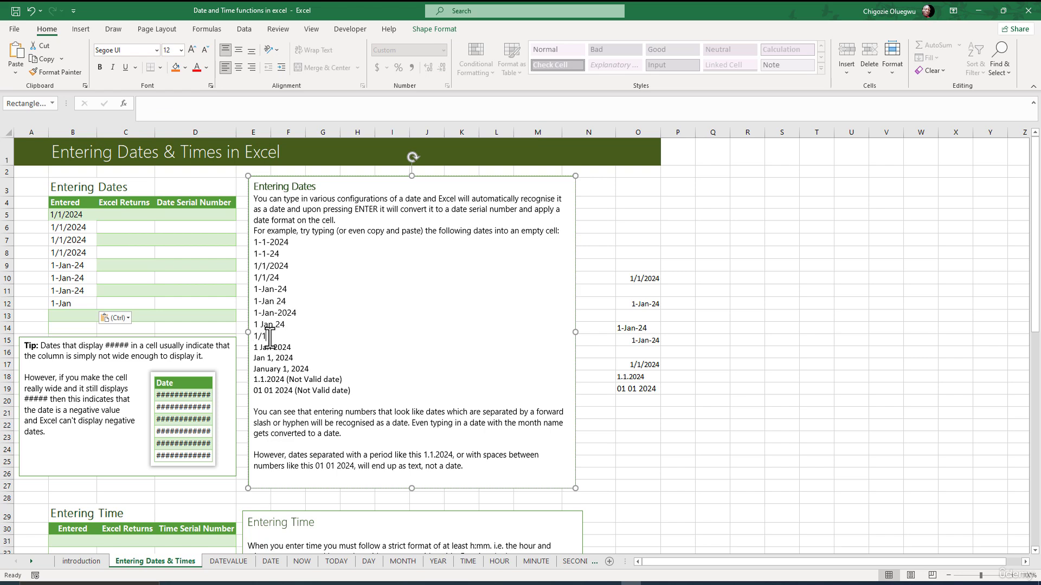
{"action": "left_click_drag", "start_coordinate": [270, 337], "coordinate": [257, 337]}
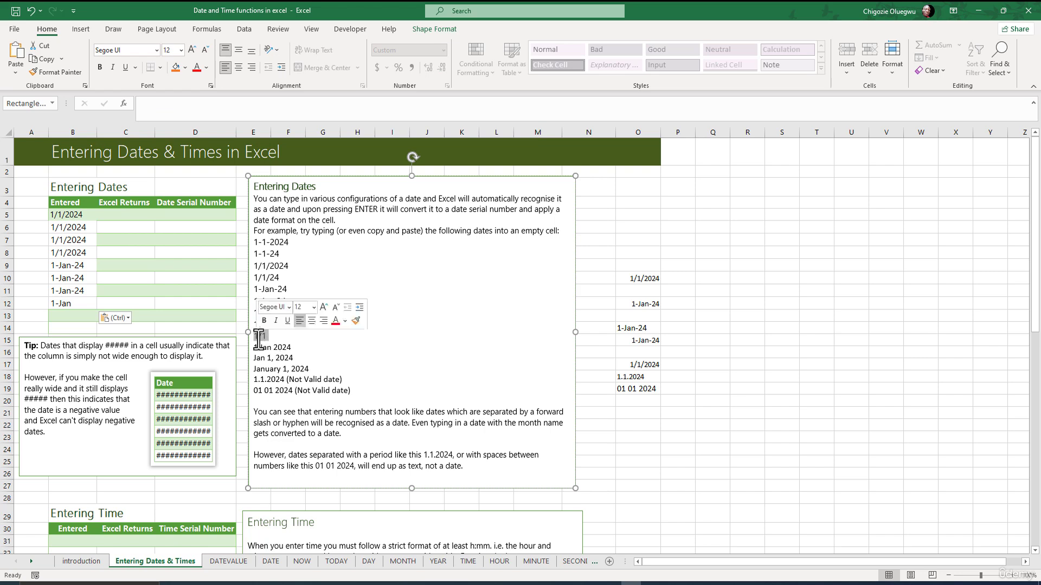
{"action": "key", "text": "ctrl+c"}
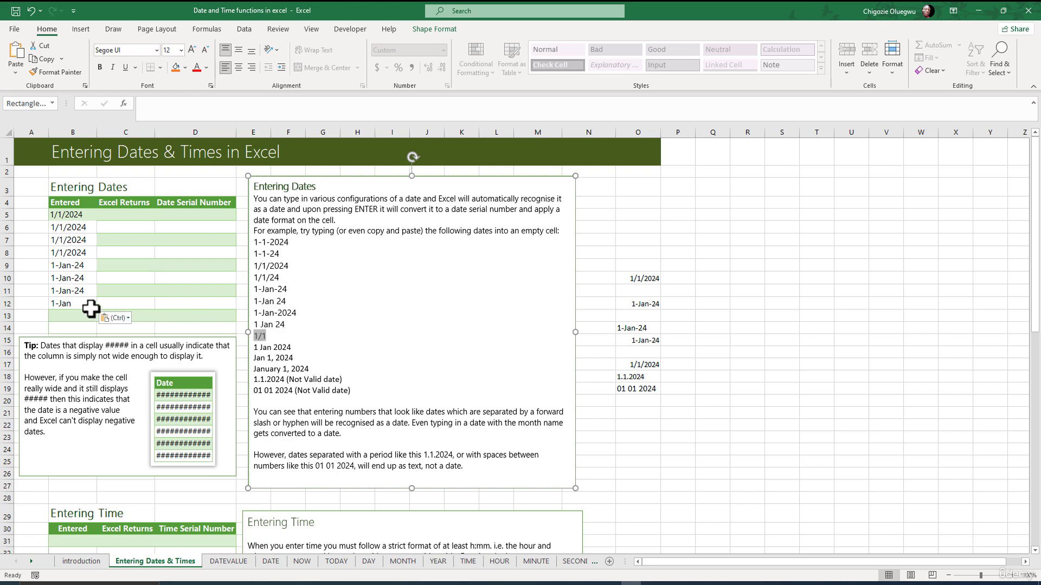
{"action": "left_click", "coordinate": [67, 304]}
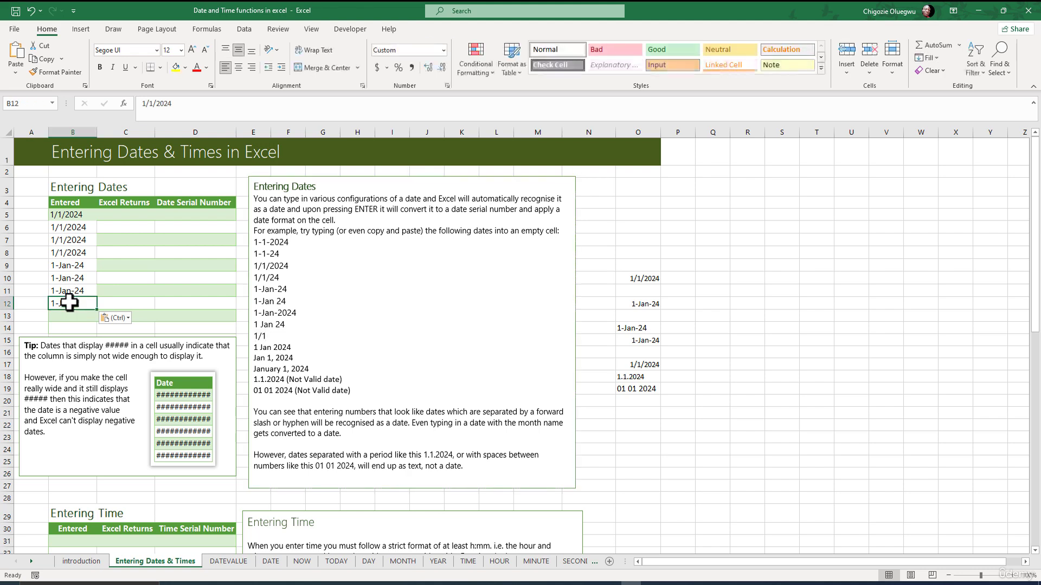
{"action": "left_click_drag", "start_coordinate": [173, 104], "coordinate": [160, 107]}
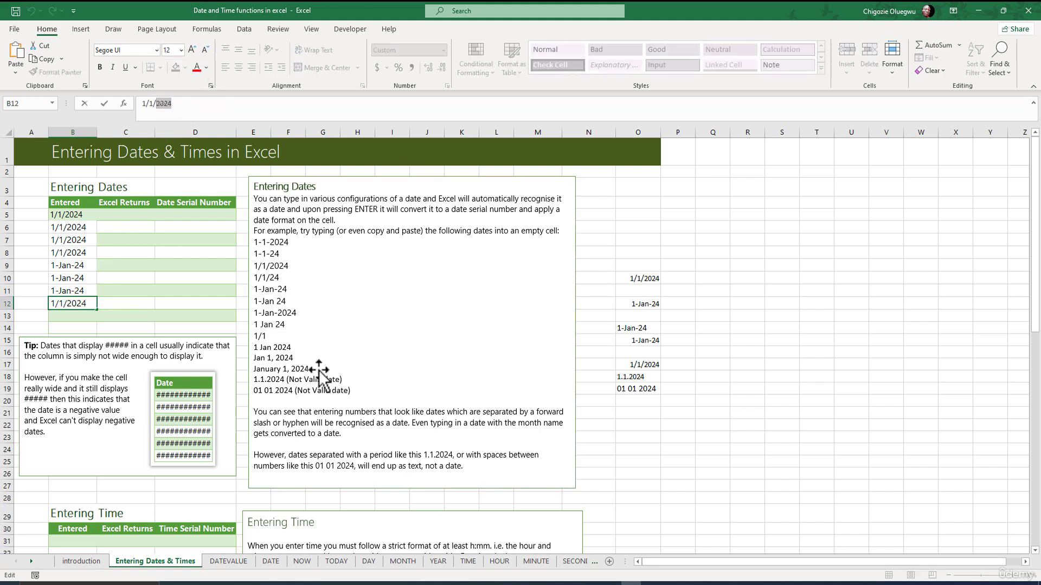
Copy the example January 1, 2024 from the note into cell B13 of the Entered column
{"action": "left_click_drag", "start_coordinate": [312, 371], "coordinate": [254, 370]}
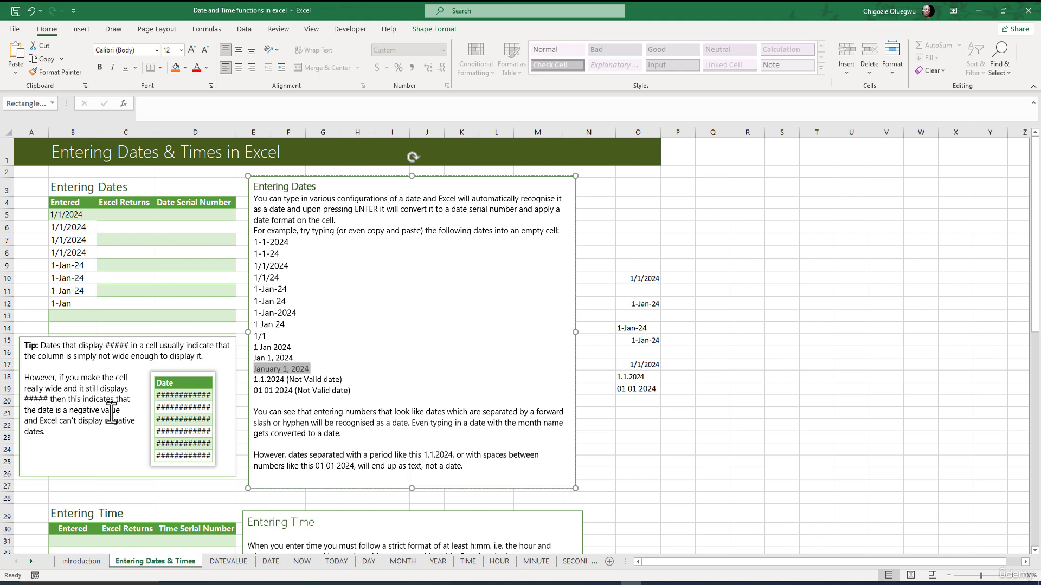
{"action": "left_click", "coordinate": [70, 314]}
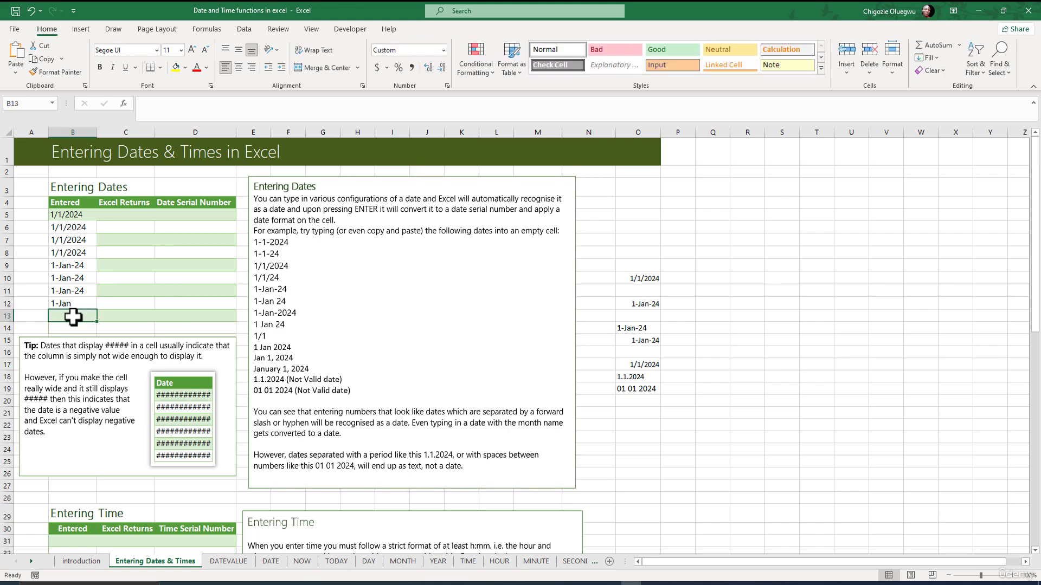
{"action": "key", "text": "ctrl+v"}
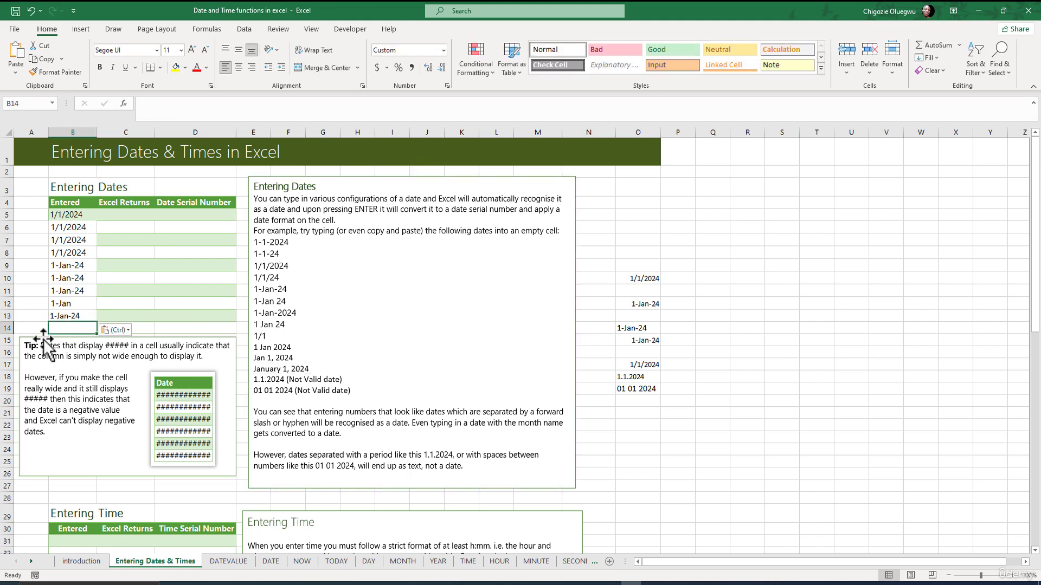
Move the Tip box down clear of the table and copy the invalid example 1.1.2024 from the note into cell B14
{"action": "left_click_drag", "start_coordinate": [42, 339], "coordinate": [40, 357]}
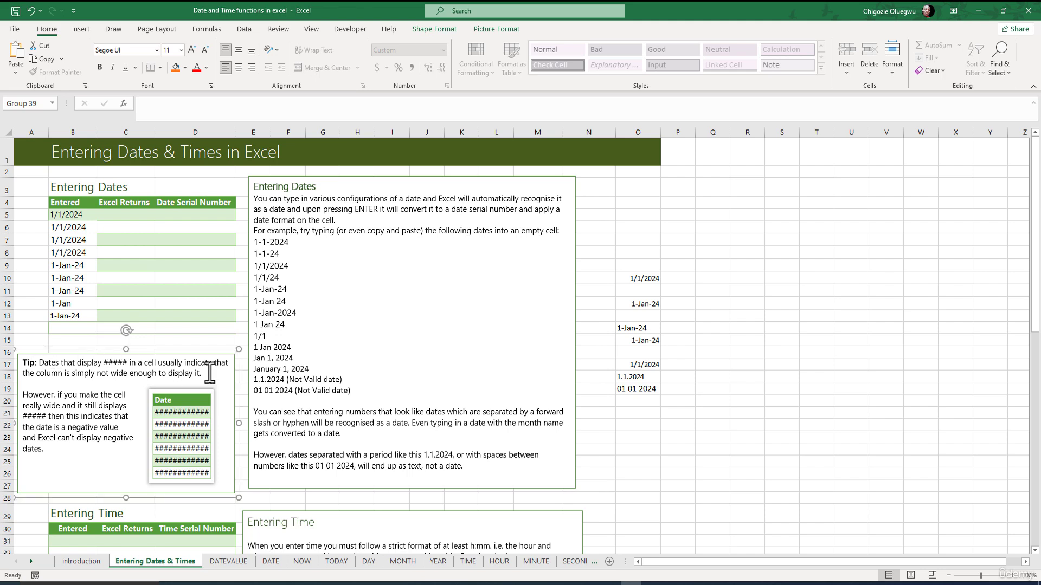
{"action": "left_click_drag", "start_coordinate": [285, 380], "coordinate": [251, 380]}
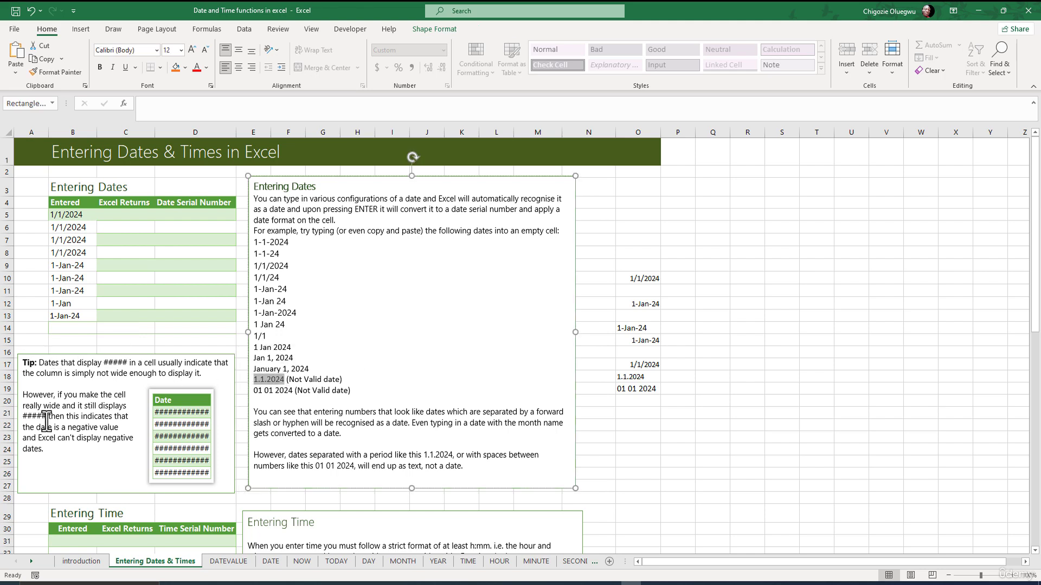
{"action": "left_click", "coordinate": [58, 330]}
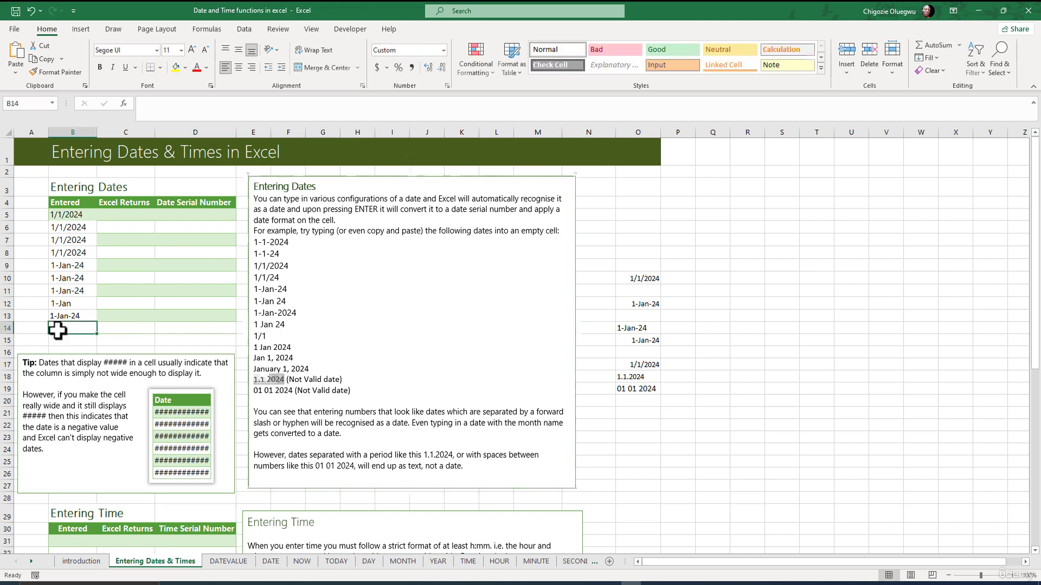
{"action": "key", "text": "ctrl+v"}
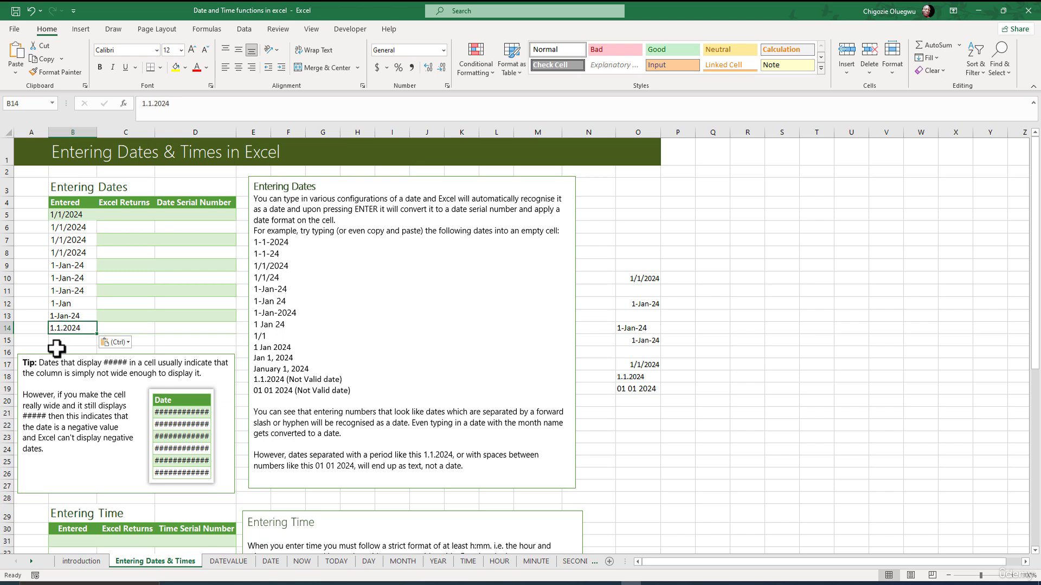
{"action": "key", "text": "Return"}
{"action": "key", "text": "Return"}
{"action": "left_click", "coordinate": [63, 327]}
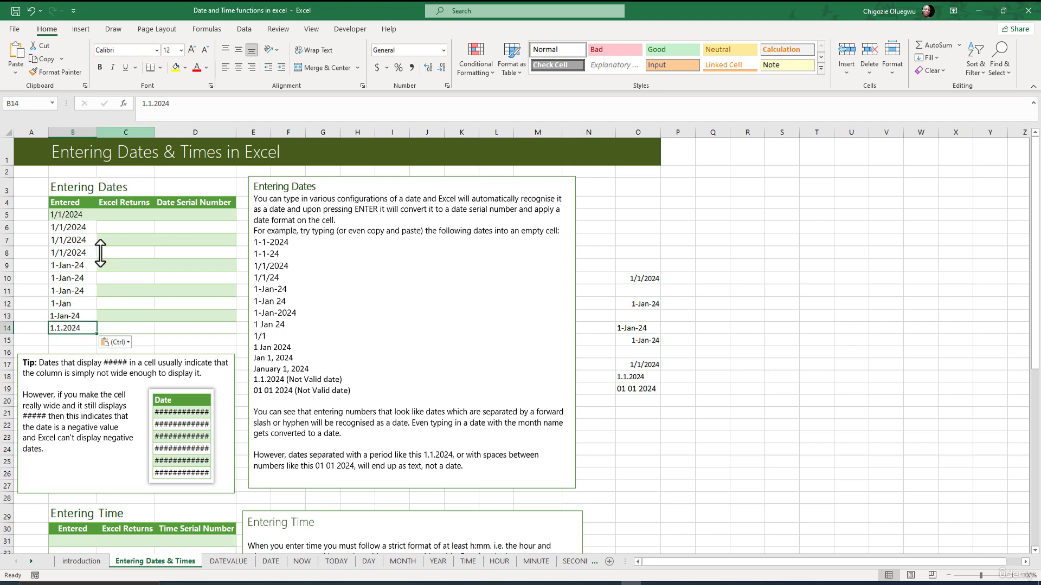
{"action": "left_click_drag", "start_coordinate": [169, 104], "coordinate": [145, 106]}
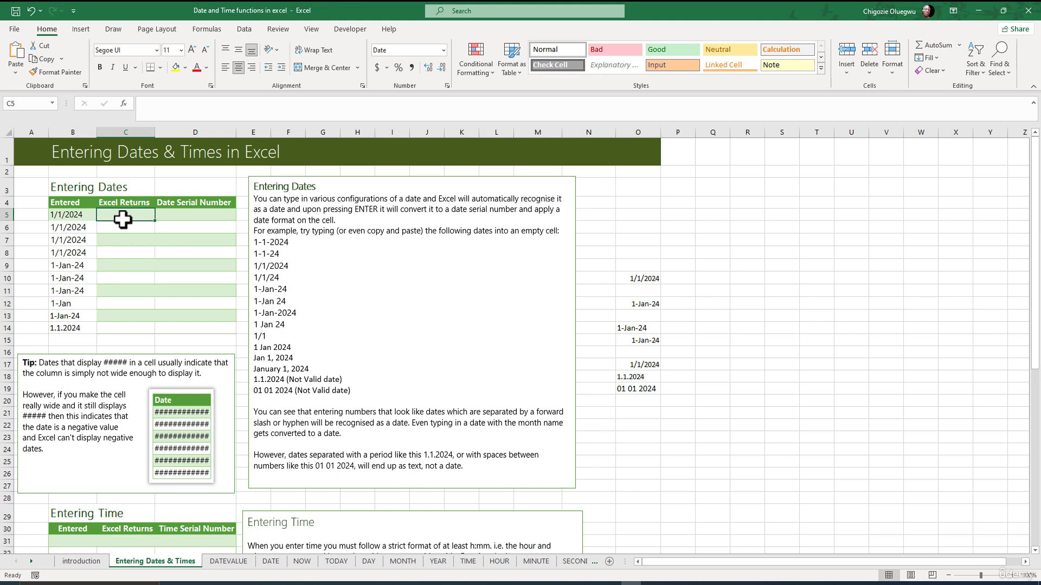
Enter =B5 in cell C5 and fill the formula down the Excel Returns column to C14
{"action": "type", "text": "="}
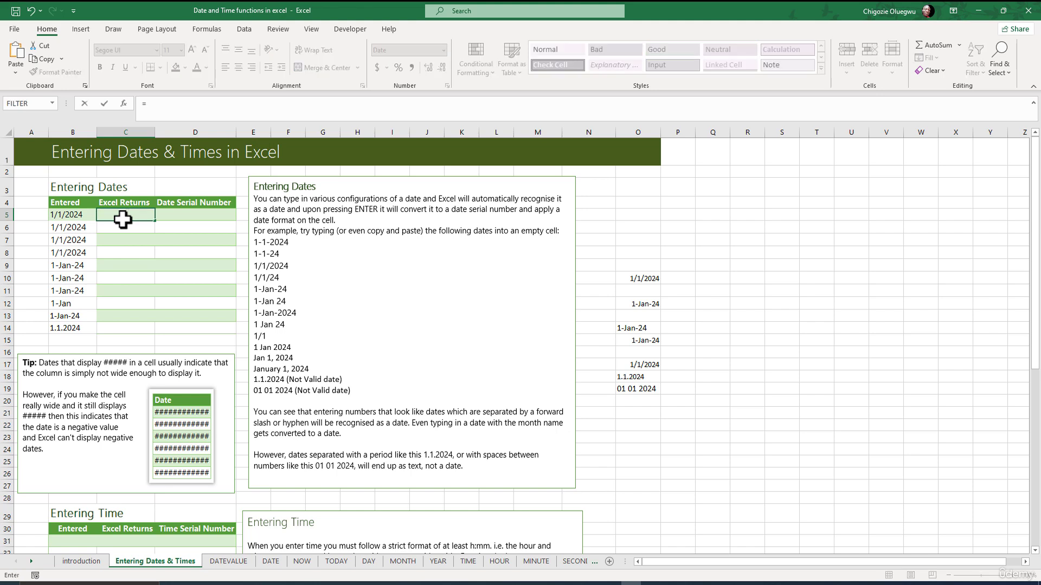
{"action": "left_click", "coordinate": [72, 216]}
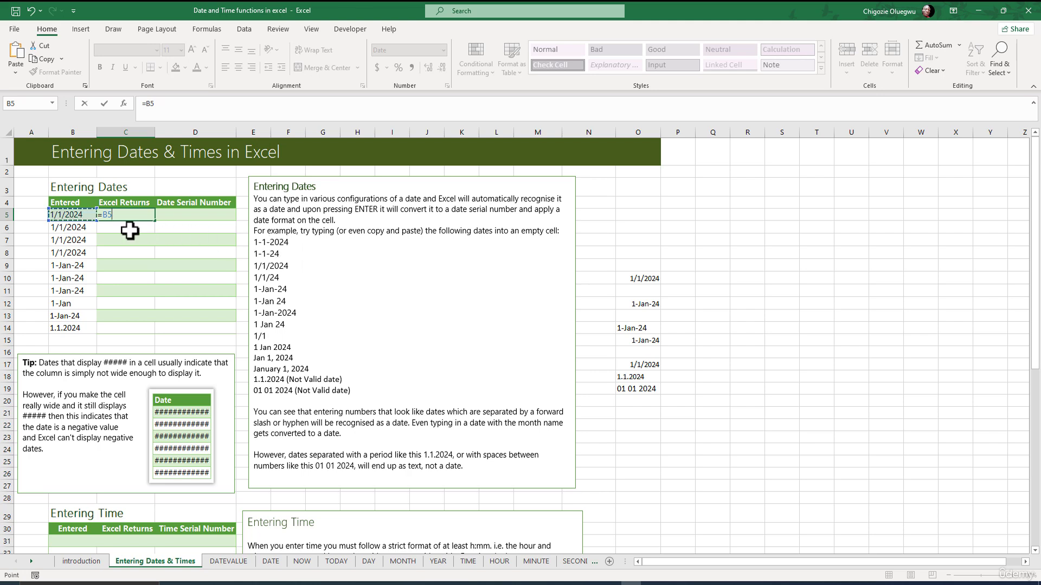
{"action": "key", "text": "Return"}
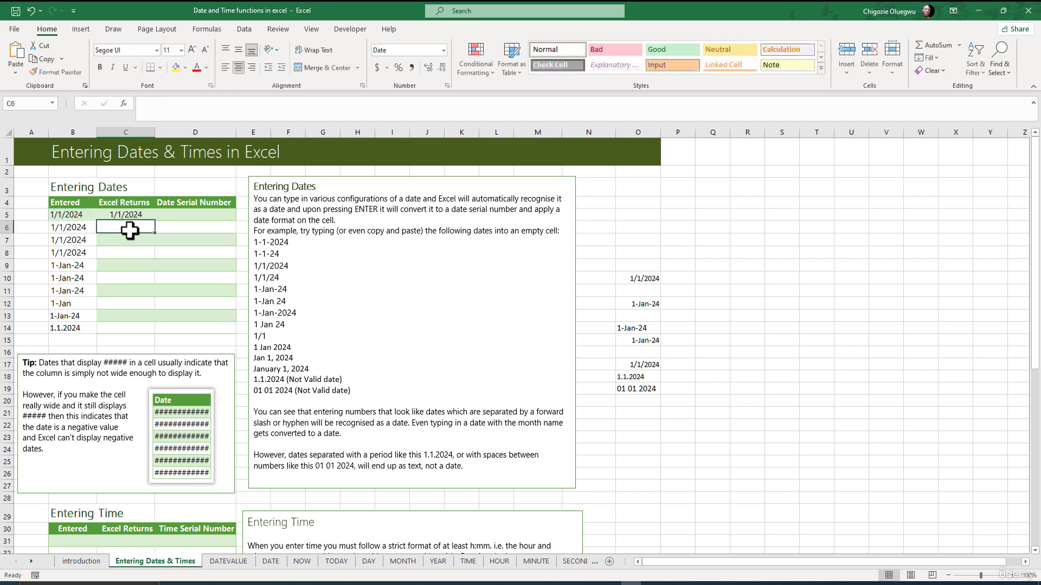
{"action": "left_click", "coordinate": [126, 217]}
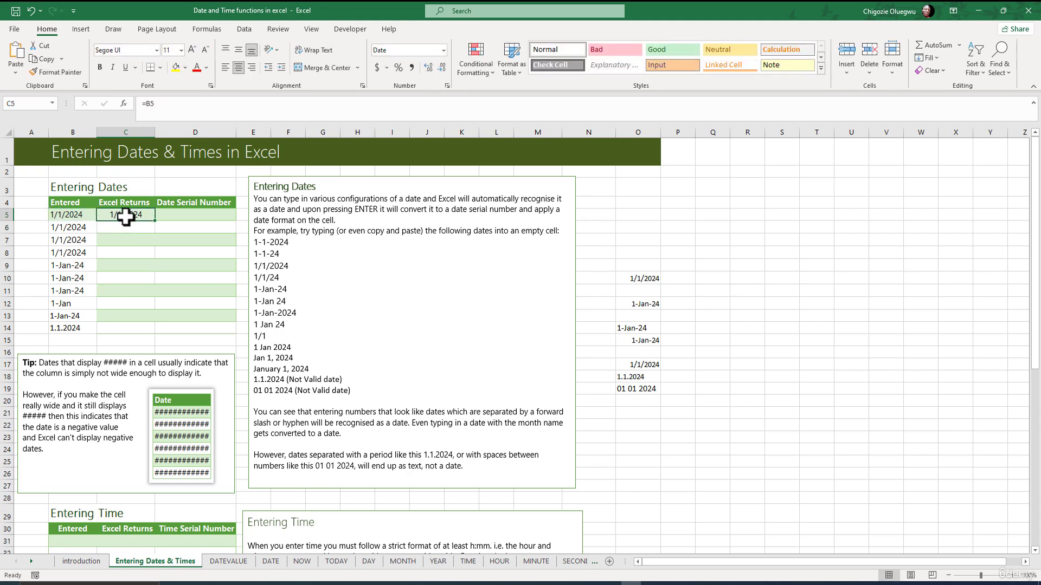
{"action": "double_click", "coordinate": [154, 221]}
{"action": "left_click", "coordinate": [120, 318]}
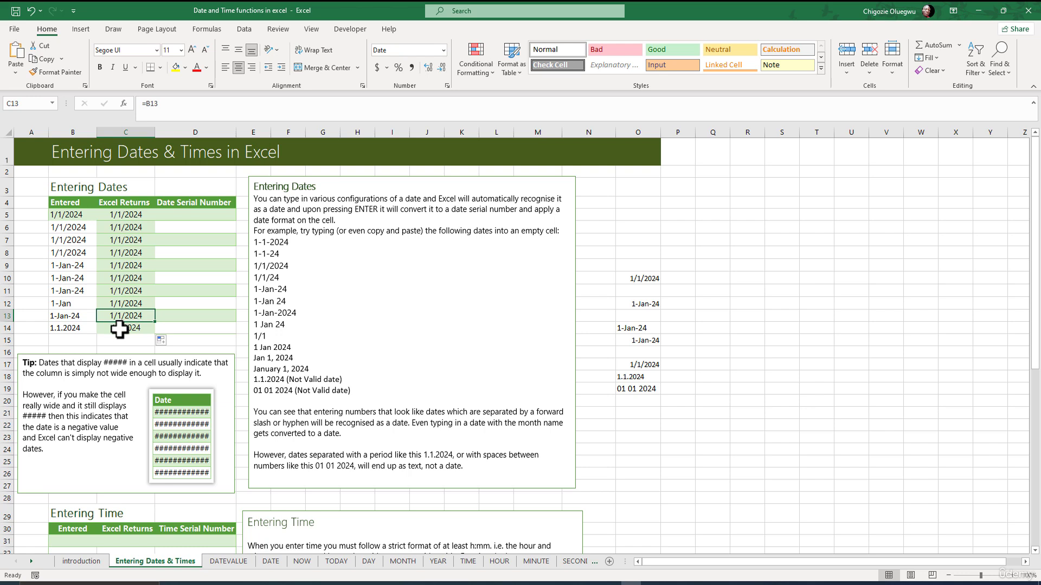
{"action": "left_click", "coordinate": [119, 329]}
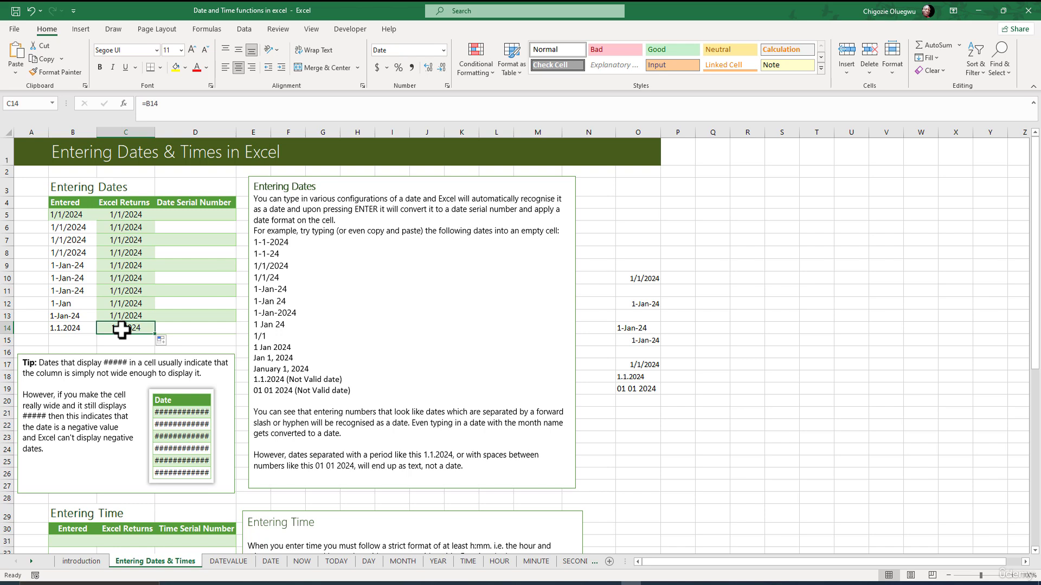
Enter the formula =B5 in cell D5 of the Date Serial Number column
{"action": "key", "text": "Right"}
{"action": "key", "text": "ctrl+Up"}
{"action": "key", "text": "Down"}
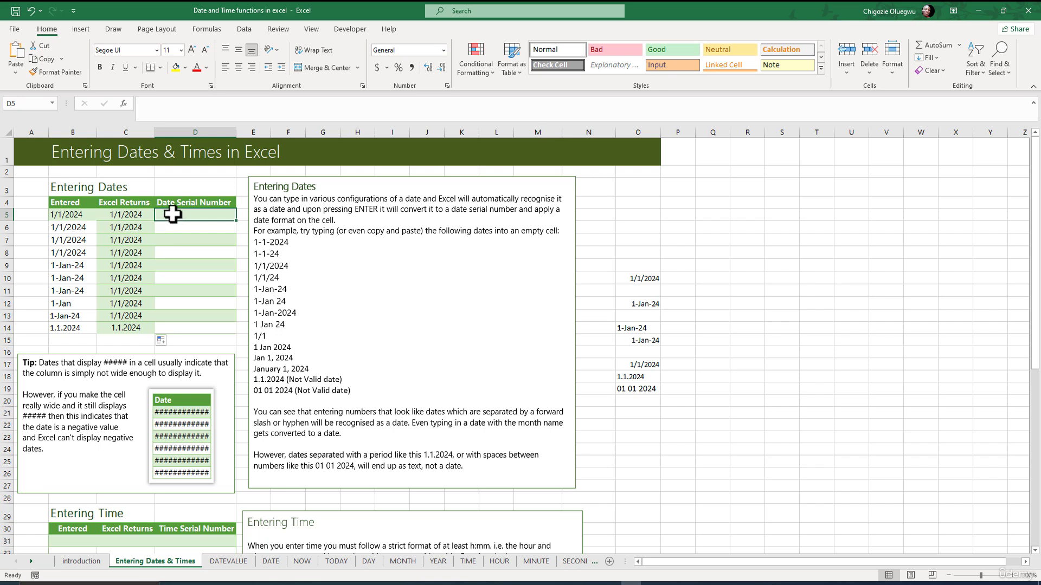
{"action": "type", "text": "="}
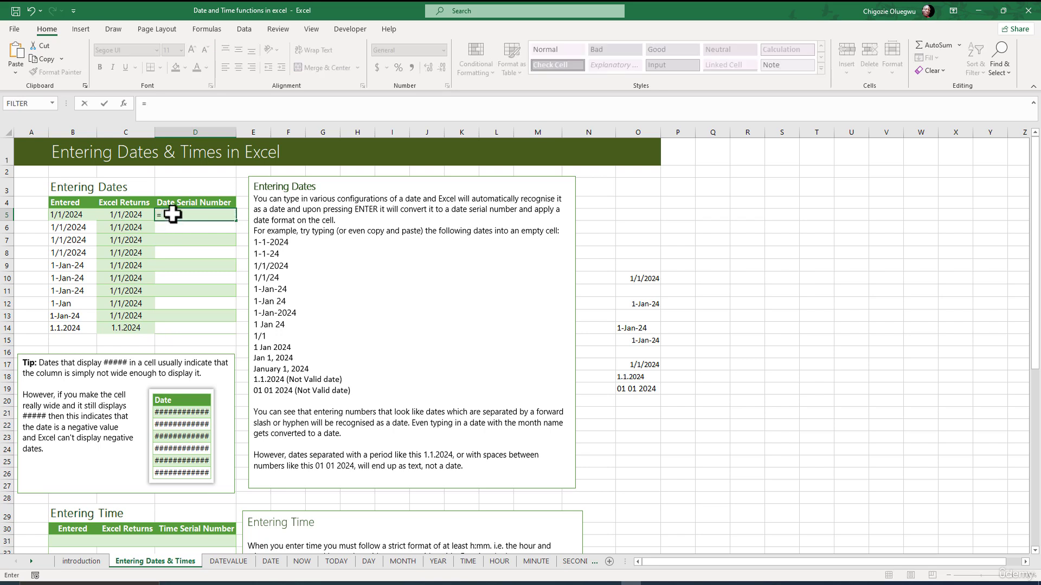
{"action": "left_click", "coordinate": [71, 215]}
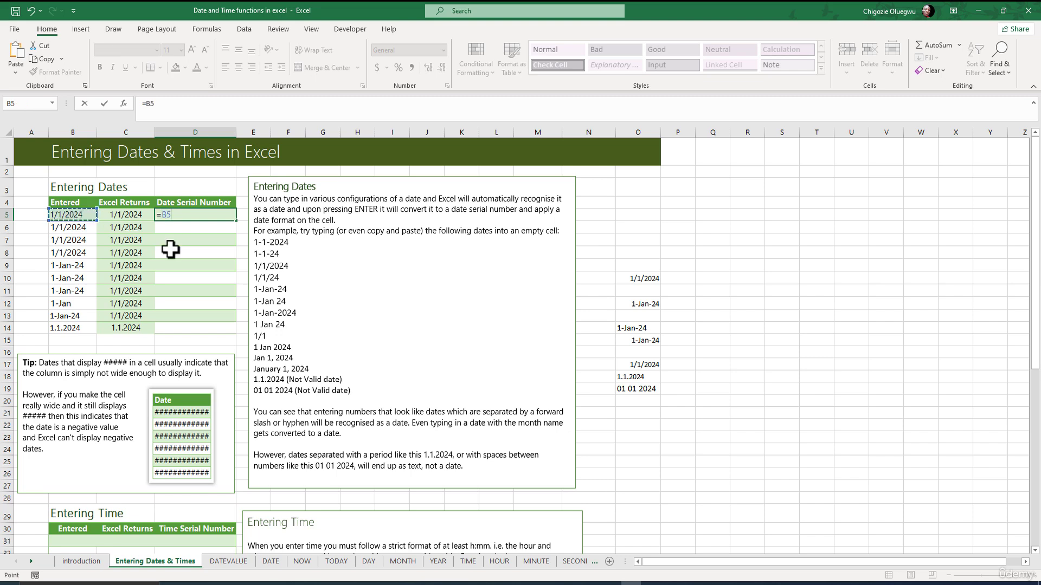
{"action": "key", "text": "Return"}
Apply the General number format to cell D5 and fill its formula down to D14
{"action": "left_click", "coordinate": [195, 217]}
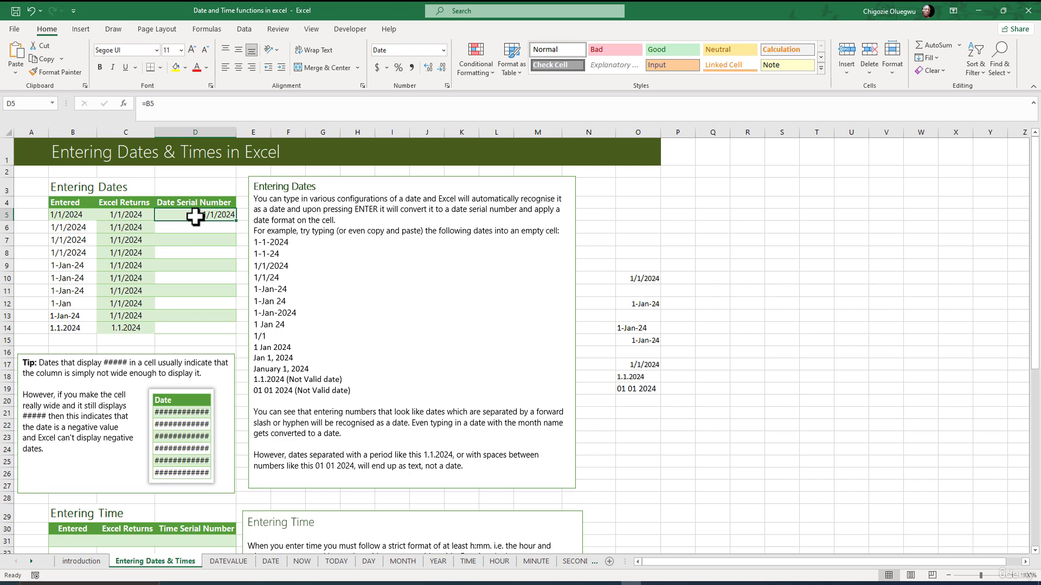
{"action": "left_click", "coordinate": [443, 50]}
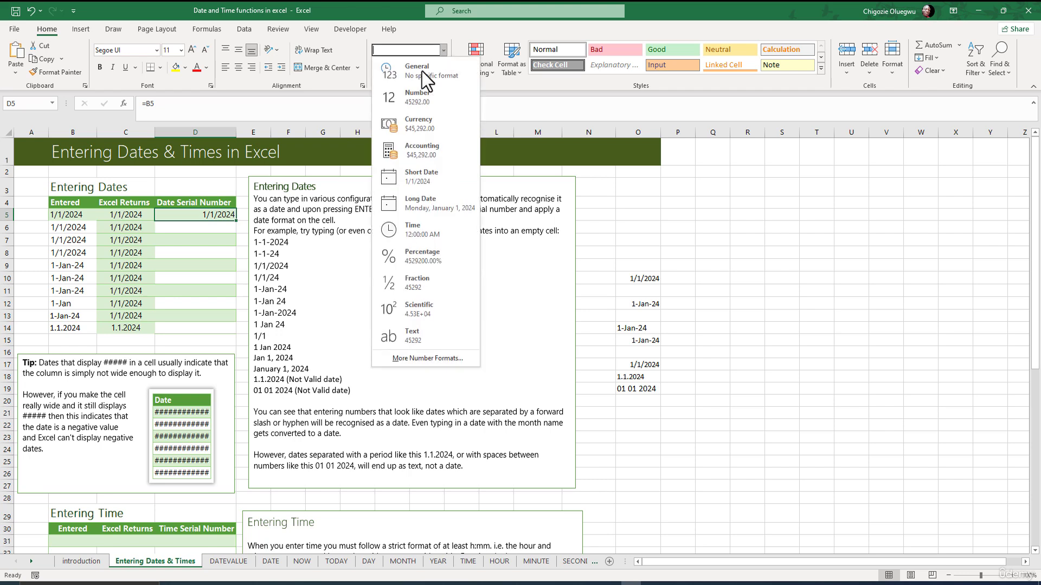
{"action": "left_click", "coordinate": [422, 70]}
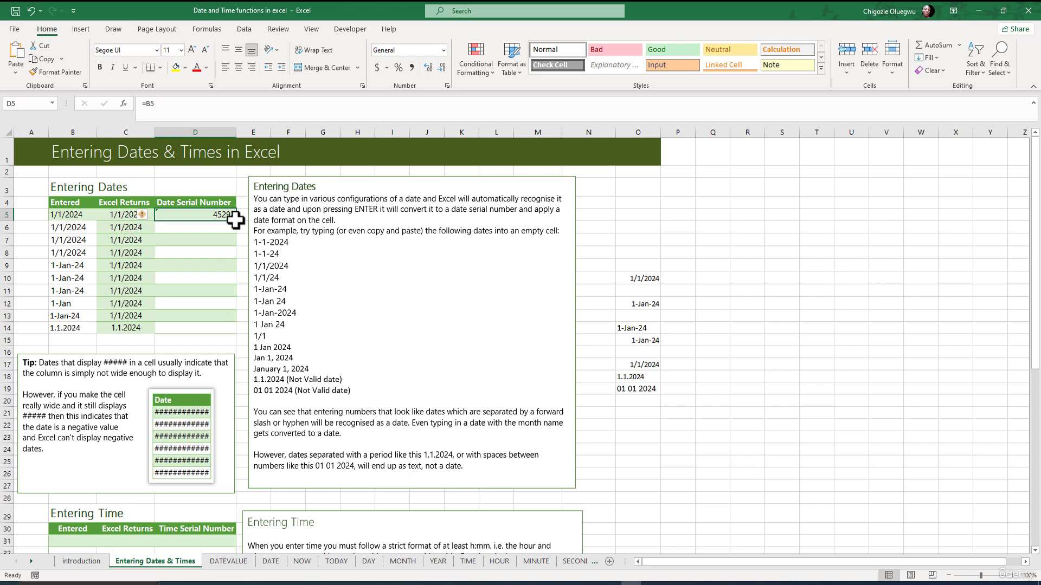
{"action": "left_click_drag", "start_coordinate": [236, 221], "coordinate": [205, 332]}
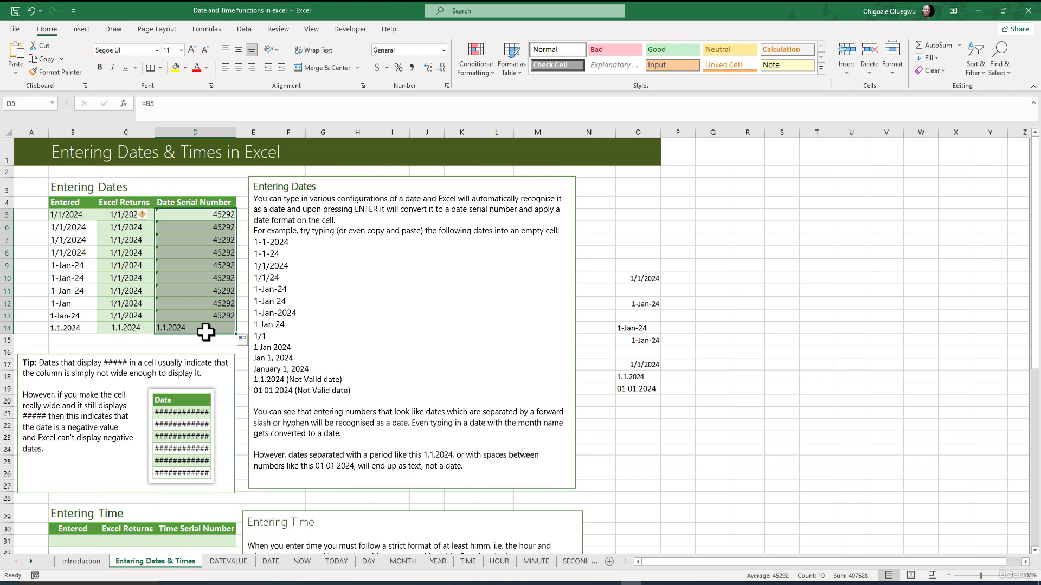
{"action": "left_click", "coordinate": [174, 329]}
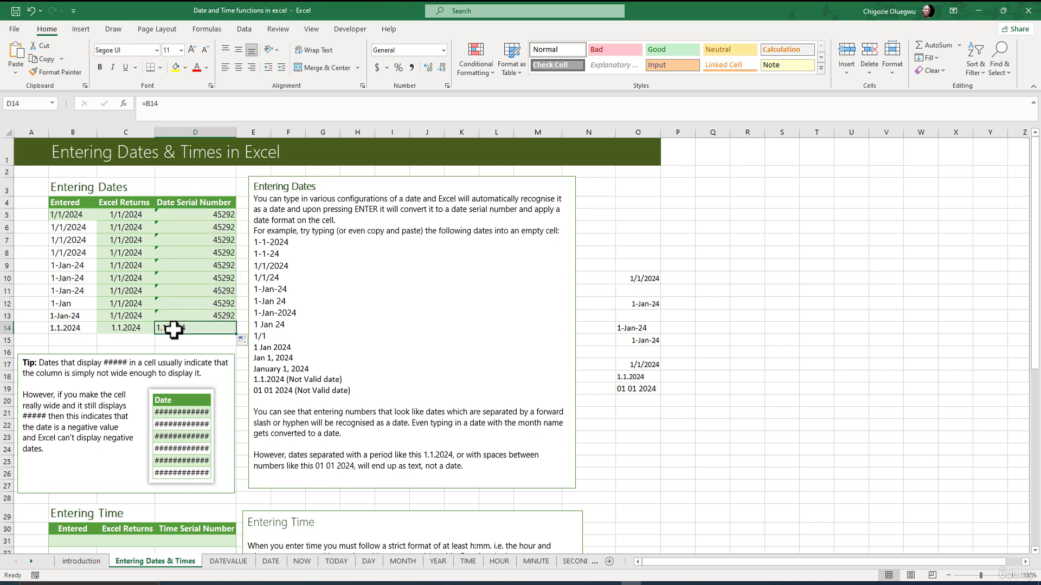